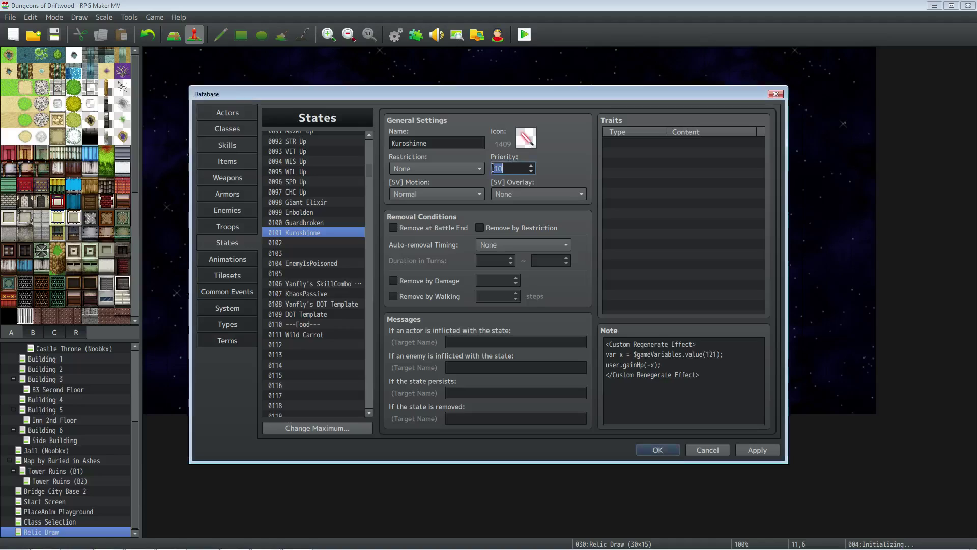
pyautogui.click(690, 360)
pyautogui.hotkey('ctrl', 'a')
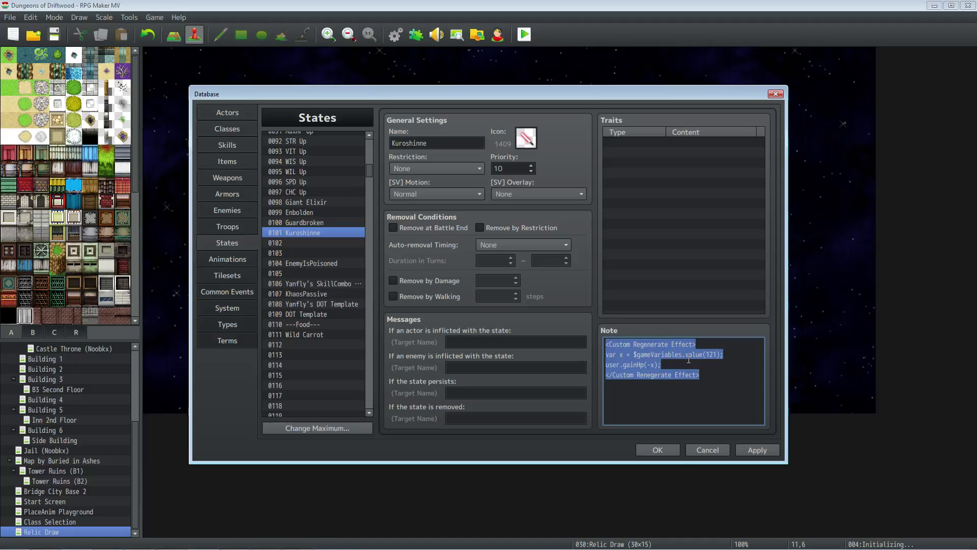
pyautogui.click(683, 355)
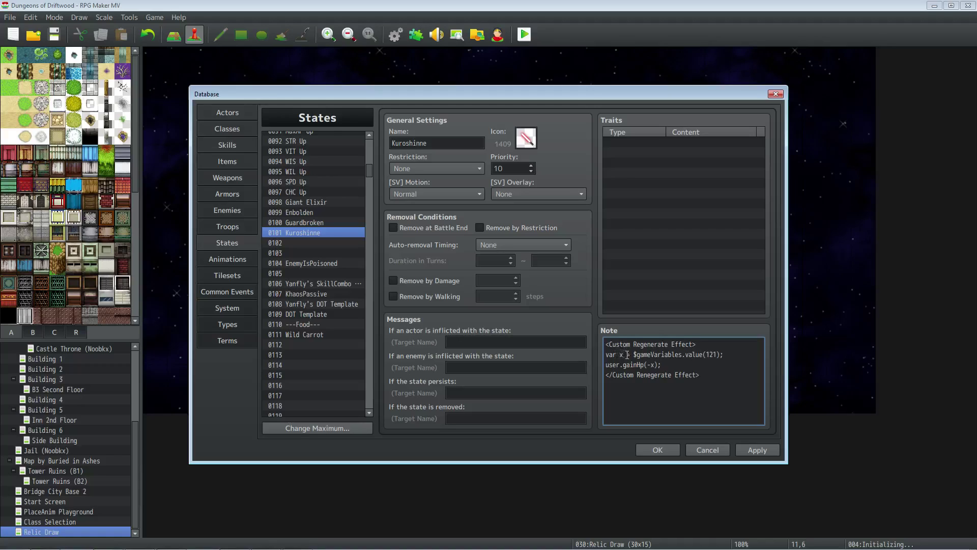
pyautogui.moveTo(634, 355); pyautogui.dragTo(720, 354)
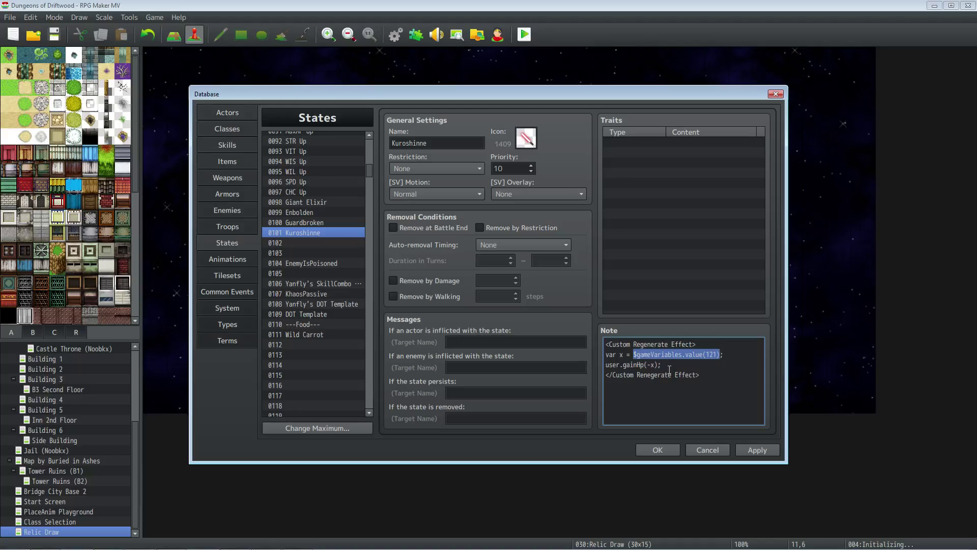
pyautogui.click(694, 345)
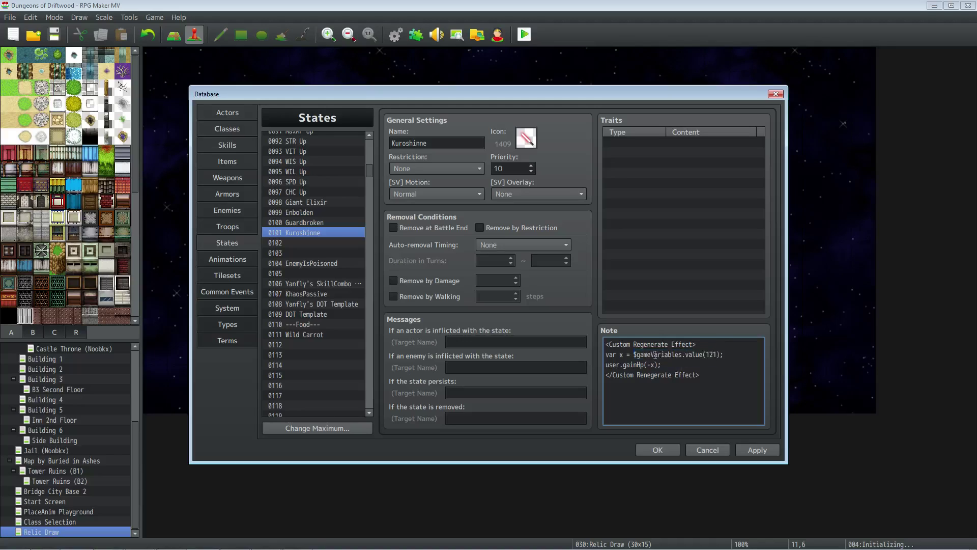
pyautogui.moveTo(634, 354); pyautogui.dragTo(706, 355)
pyautogui.click(710, 355)
# Add a Control Variables command to common event 0005 setting #0121 Kuroshinne to 0
pyautogui.click(233, 292)
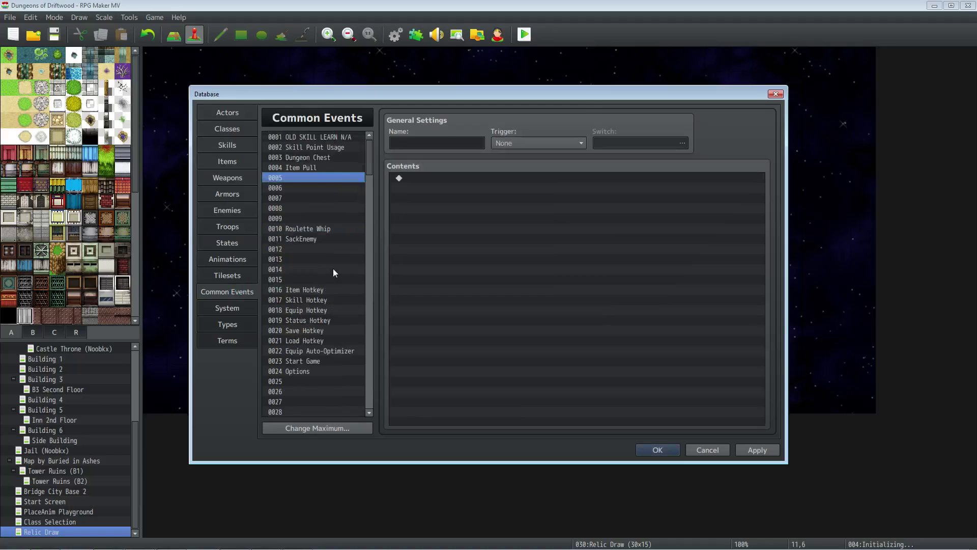
pyautogui.doubleClick(426, 178)
pyautogui.click(510, 272)
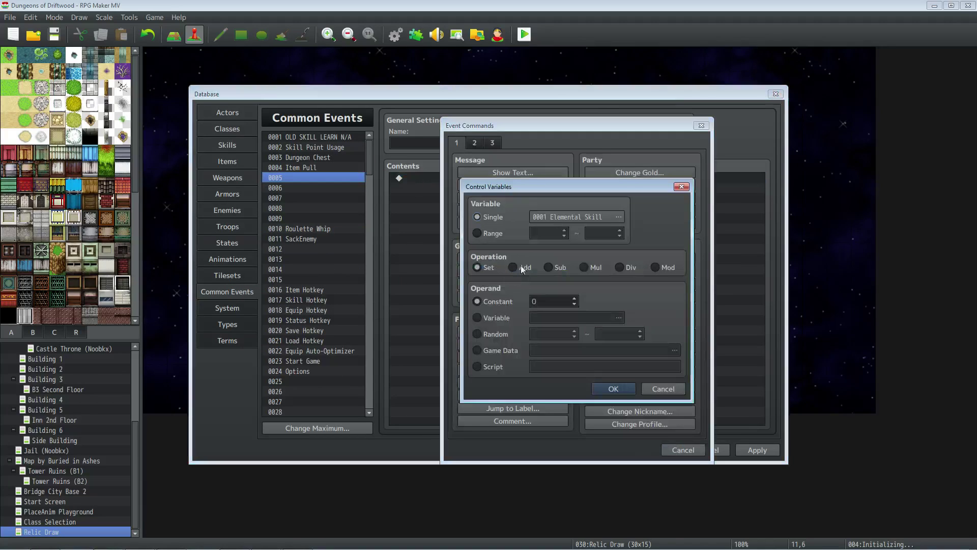
pyautogui.click(592, 222)
pyautogui.click(592, 201)
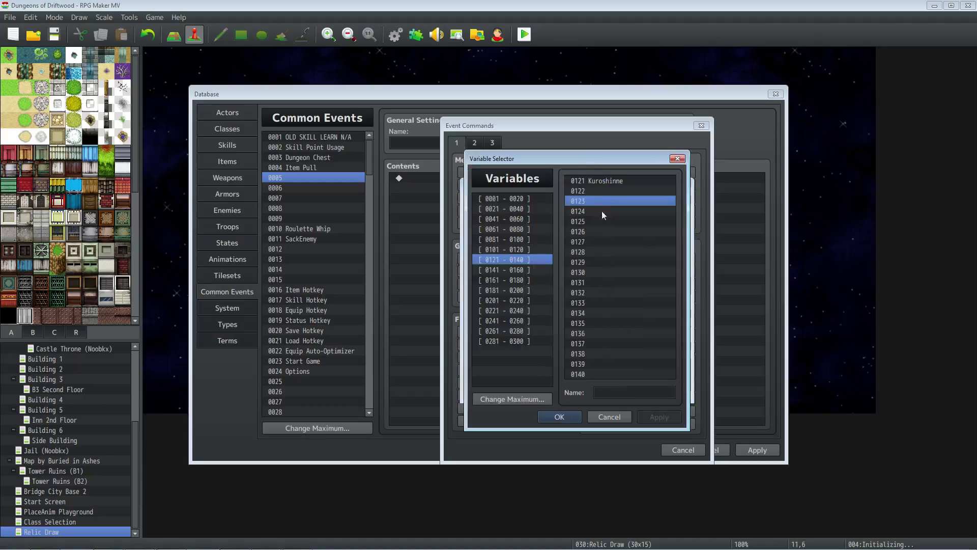
pyautogui.click(618, 392)
pyautogui.click(589, 181)
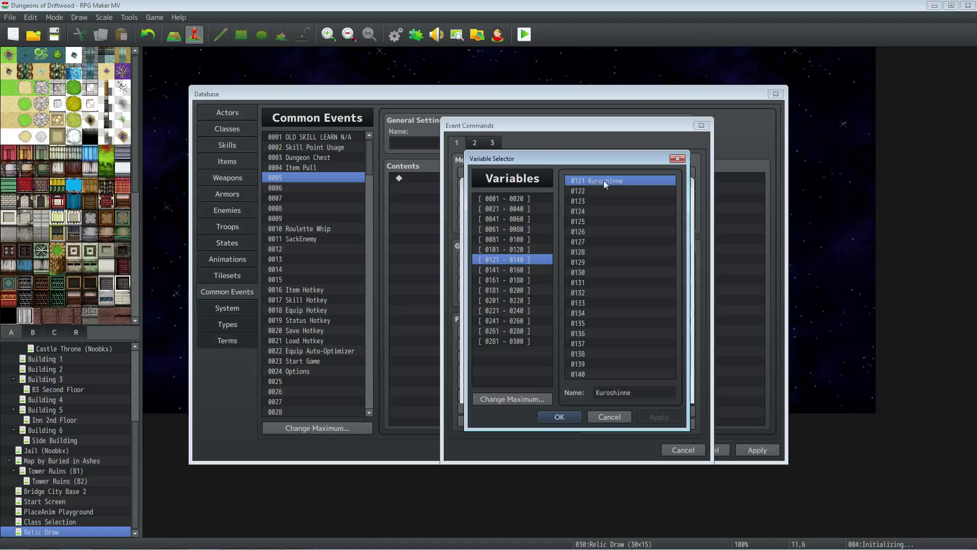
pyautogui.click(566, 416)
pyautogui.click(604, 388)
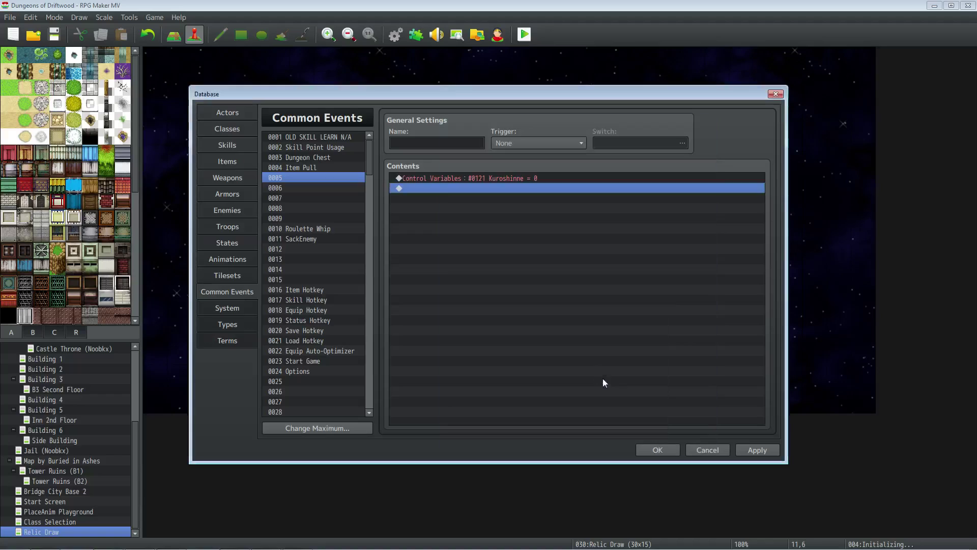
pyautogui.click(472, 179)
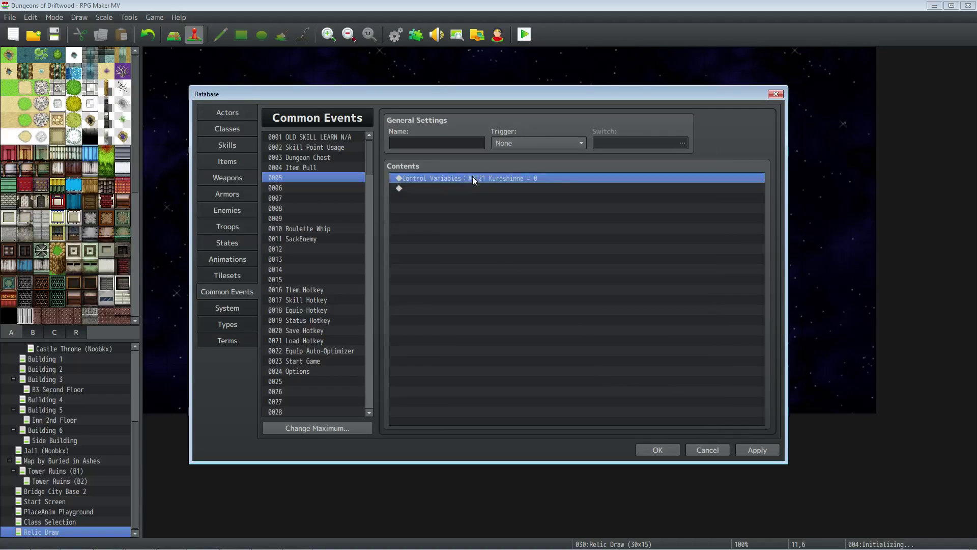
# Delete the Control Variables command and inspect the state note's variable 121 assignment line
pyautogui.press('Delete')
pyautogui.click(236, 246)
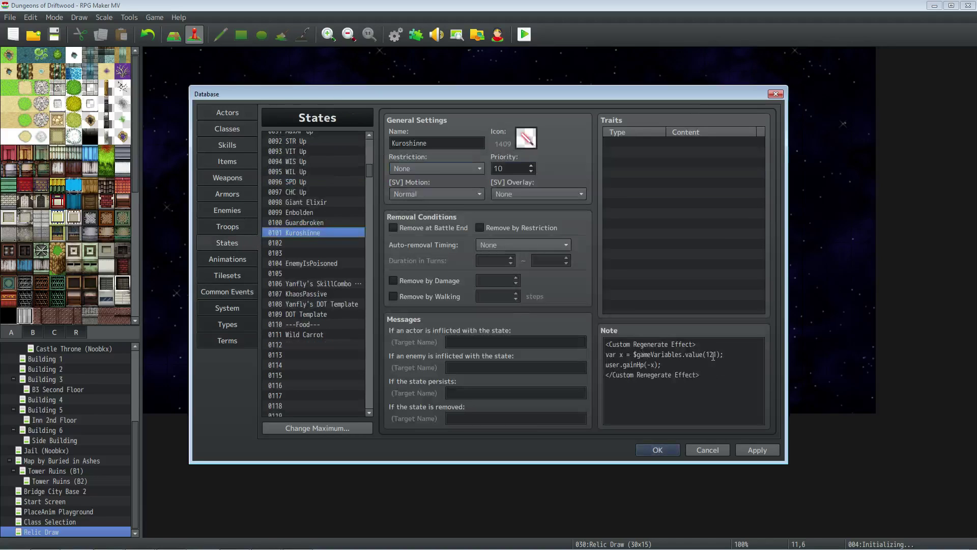
pyautogui.click(713, 355)
pyautogui.doubleClick(713, 355)
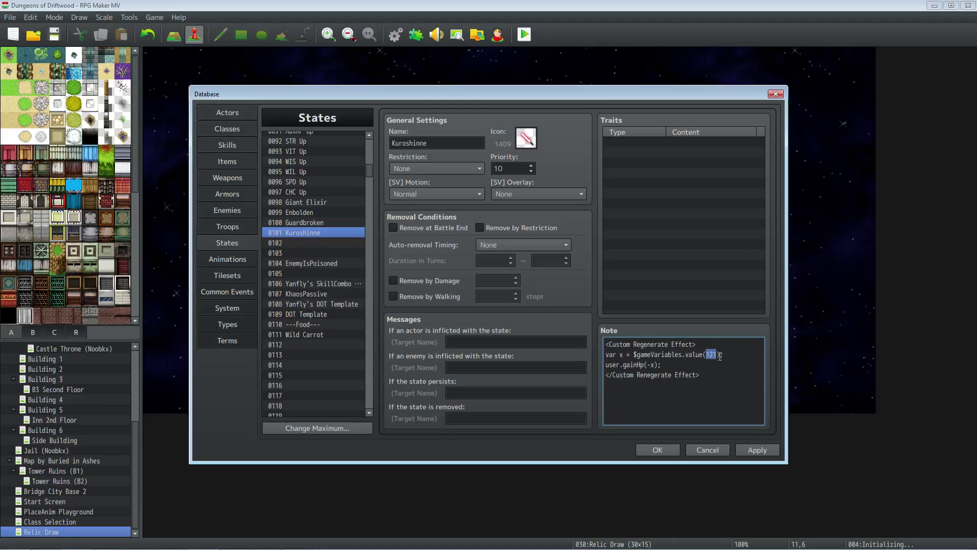
pyautogui.moveTo(726, 355); pyautogui.dragTo(604, 360)
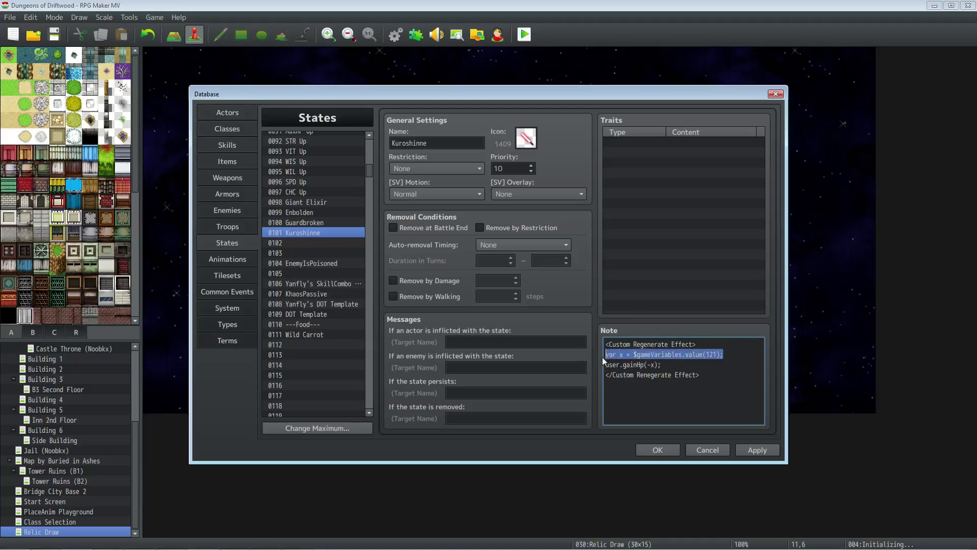
pyautogui.click(721, 354)
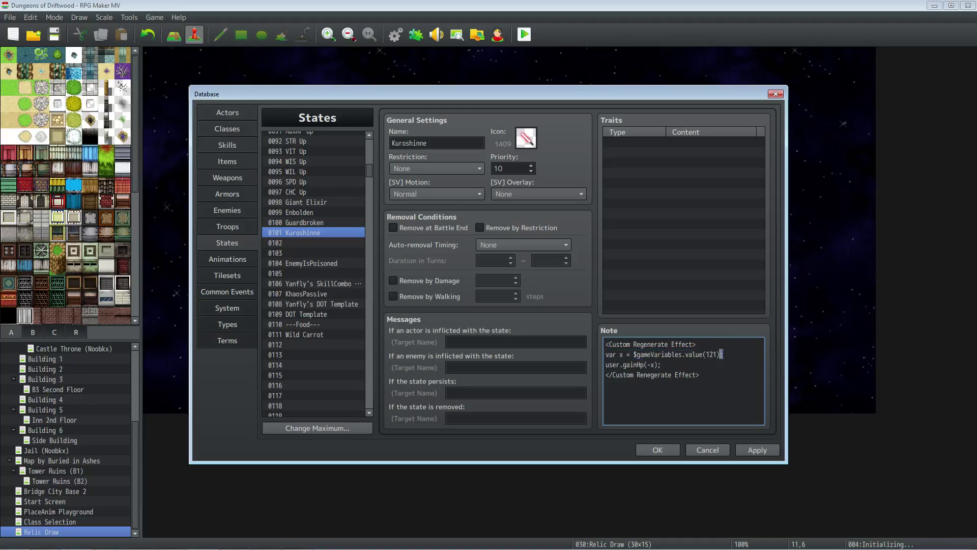
# Inspect the note's user.gainHp(-x) line and closing effect tag, then show skill 0143 Kuroshinne Blade
pyautogui.click(636, 365)
pyautogui.moveTo(650, 365); pyautogui.dragTo(648, 365)
pyautogui.moveTo(664, 365); pyautogui.dragTo(609, 365)
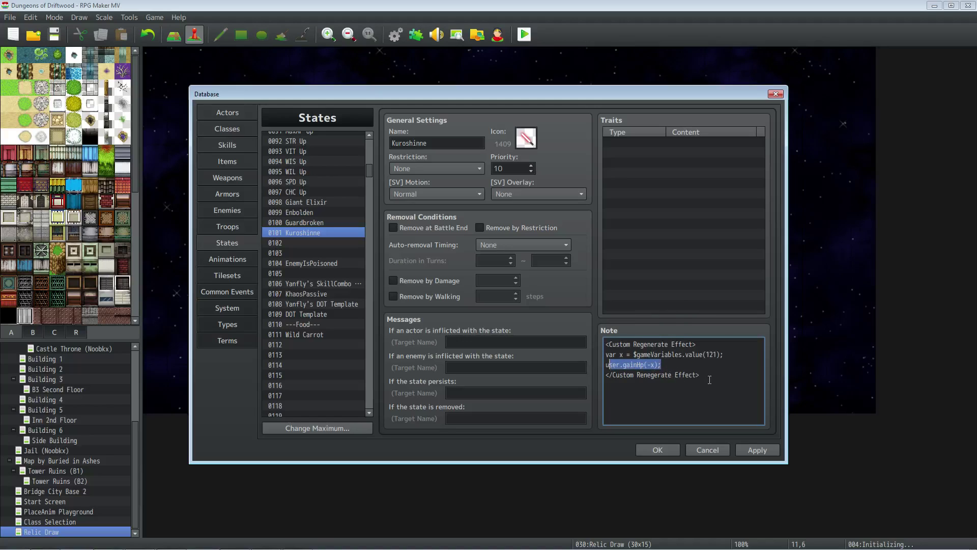
pyautogui.moveTo(701, 375); pyautogui.dragTo(623, 375)
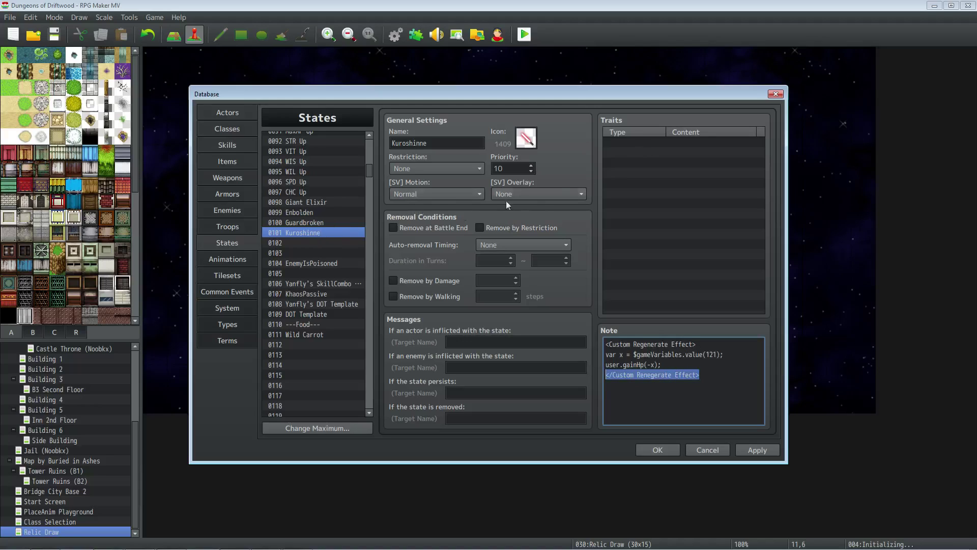
pyautogui.click(238, 149)
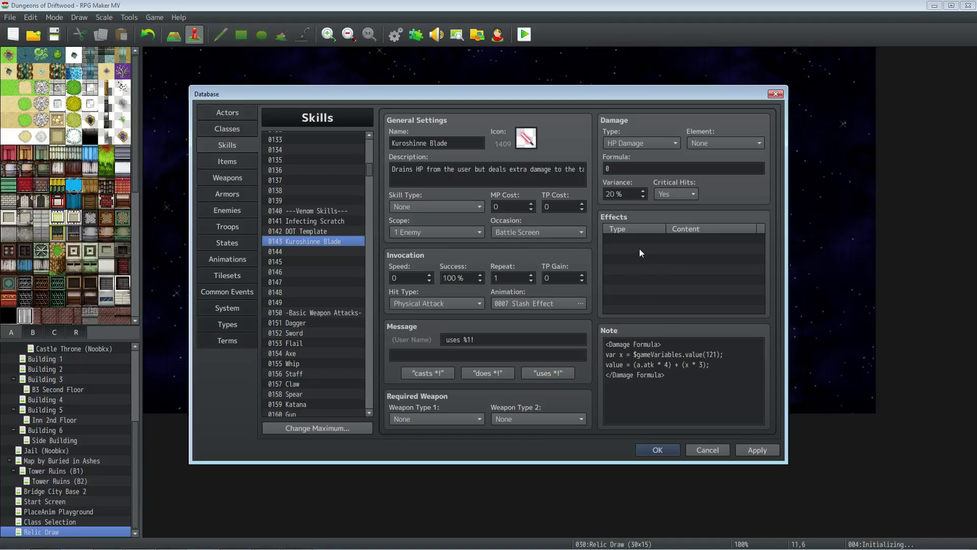
pyautogui.tripleClick(458, 143)
pyautogui.moveTo(458, 143); pyautogui.dragTo(391, 143)
pyautogui.tripleClick(423, 166)
pyautogui.moveTo(450, 169); pyautogui.dragTo(379, 172)
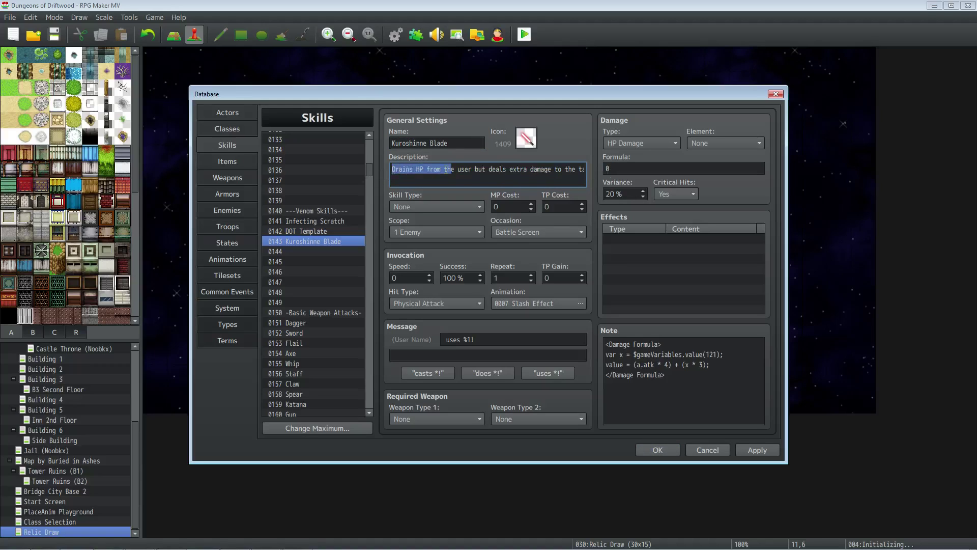
pyautogui.moveTo(509, 169); pyautogui.dragTo(585, 171)
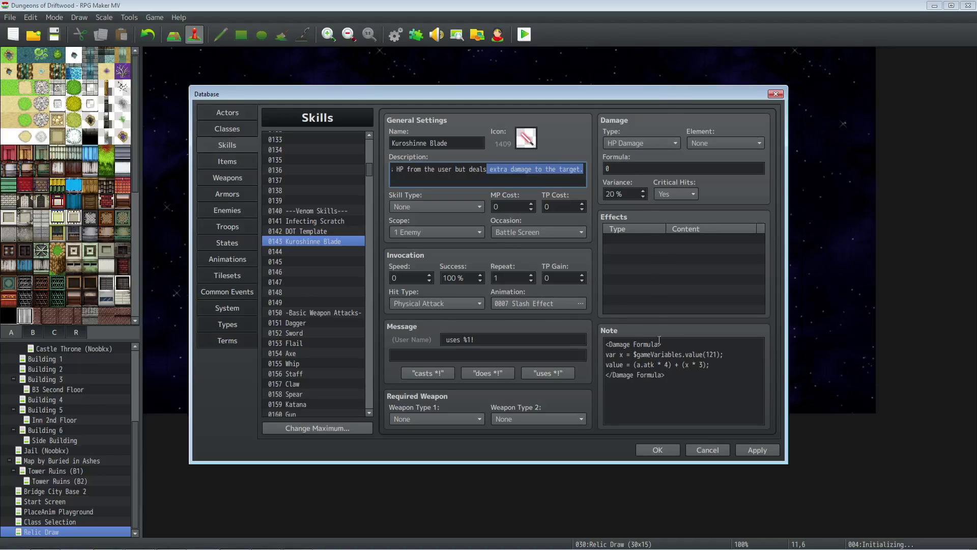
# Inspect the Damage Formula note's $gameVariables.value(121) lookup and (a.atk * 4) term
pyautogui.click(616, 347)
pyautogui.tripleClick(615, 347)
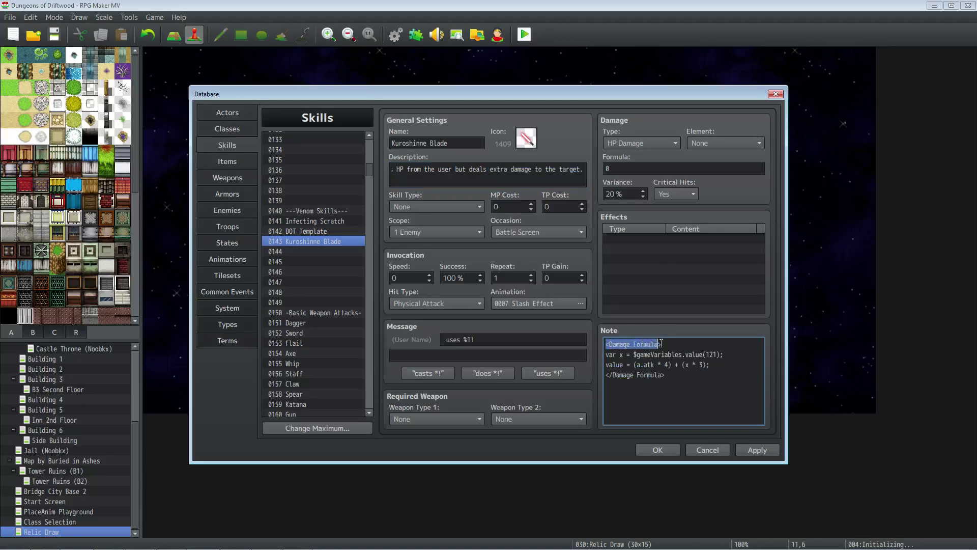
pyautogui.click(618, 359)
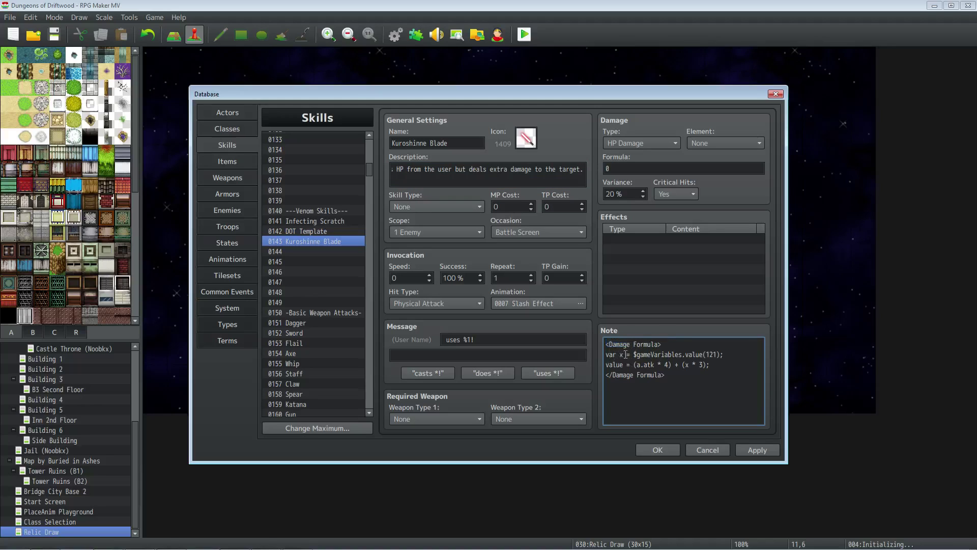
pyautogui.moveTo(634, 354); pyautogui.dragTo(720, 356)
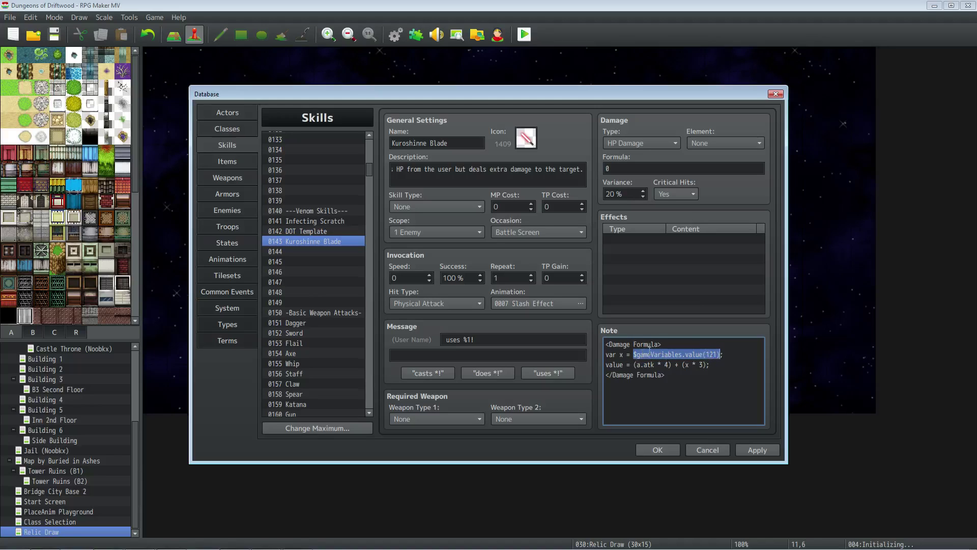
pyautogui.click(704, 354)
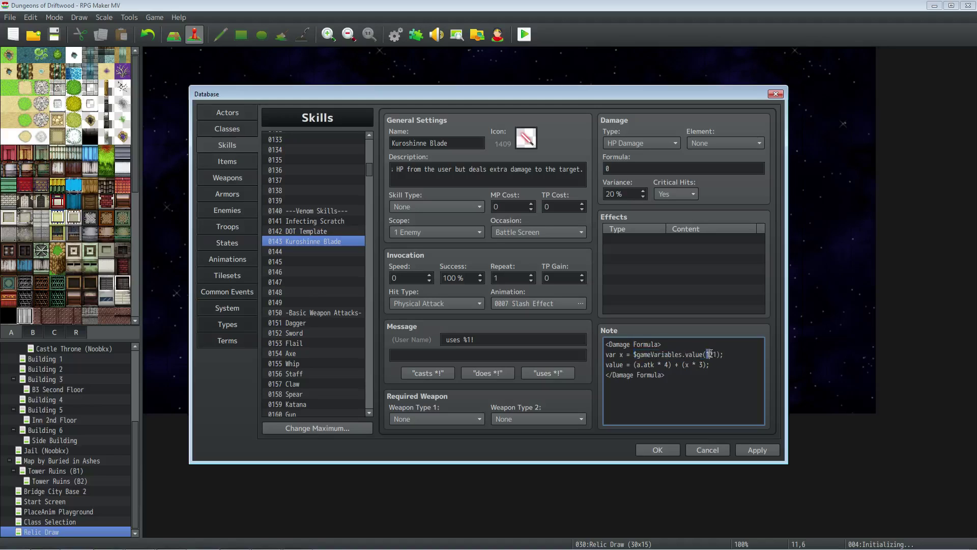
pyautogui.doubleClick(711, 354)
pyautogui.moveTo(719, 354); pyautogui.dragTo(723, 354)
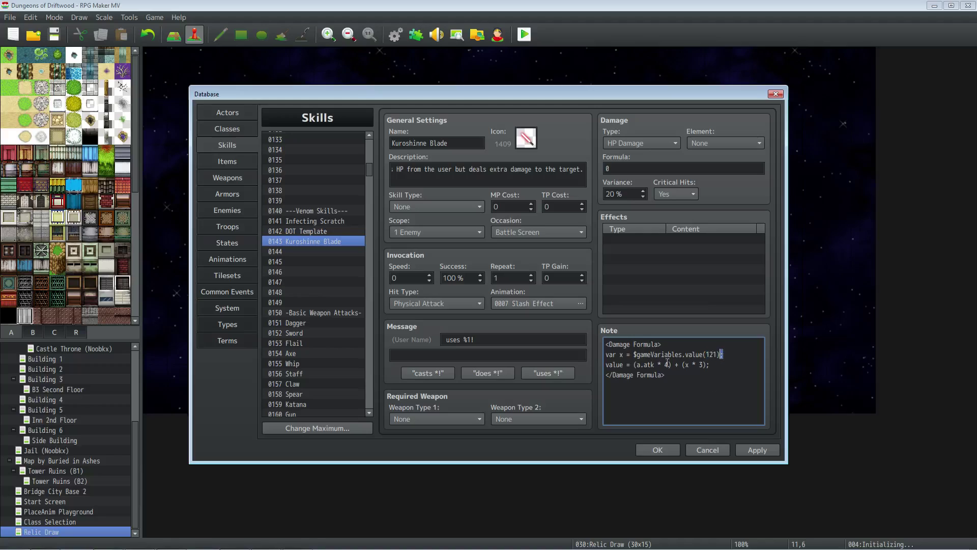
pyautogui.click(613, 370)
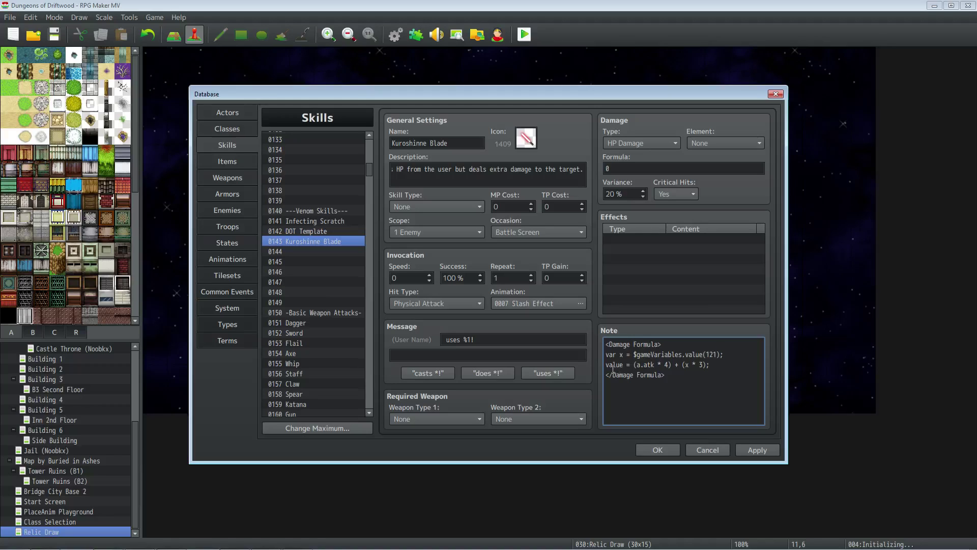
pyautogui.doubleClick(638, 364)
pyautogui.moveTo(634, 364); pyautogui.dragTo(672, 362)
pyautogui.click(671, 365)
# Edit the multiplier in (x * 3), trying 4 before restoring it to 3
pyautogui.moveTo(684, 365); pyautogui.dragTo(690, 365)
pyautogui.click(698, 365)
pyautogui.press('BackSpace')
pyautogui.press('BackSpace')
pyautogui.press('BackSpace')
pyautogui.press('BackSpace')
pyautogui.write('* 4')
pyautogui.press('BackSpace')
pyautogui.write('3')
pyautogui.press('BackSpace')
pyautogui.write('3')
# Apply the formula change and recheck the (x * 3) term and closing Damage Formula line
pyautogui.click(753, 451)
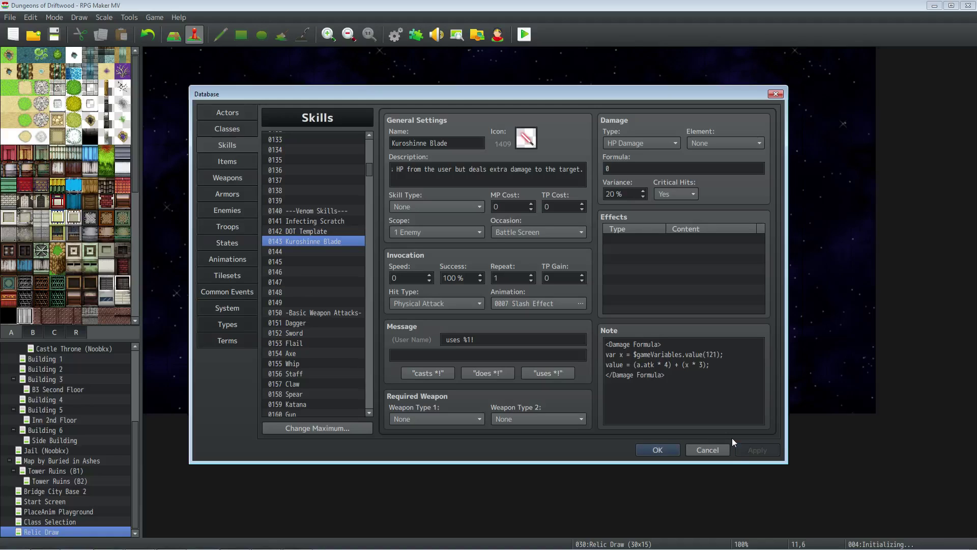
pyautogui.click(699, 369)
pyautogui.moveTo(707, 364); pyautogui.dragTo(682, 367)
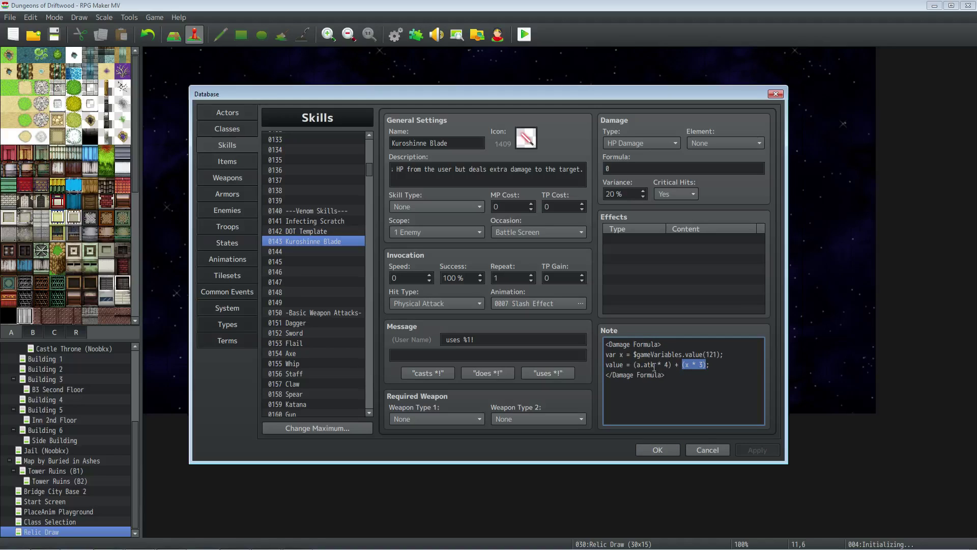
pyautogui.moveTo(666, 375); pyautogui.dragTo(597, 376)
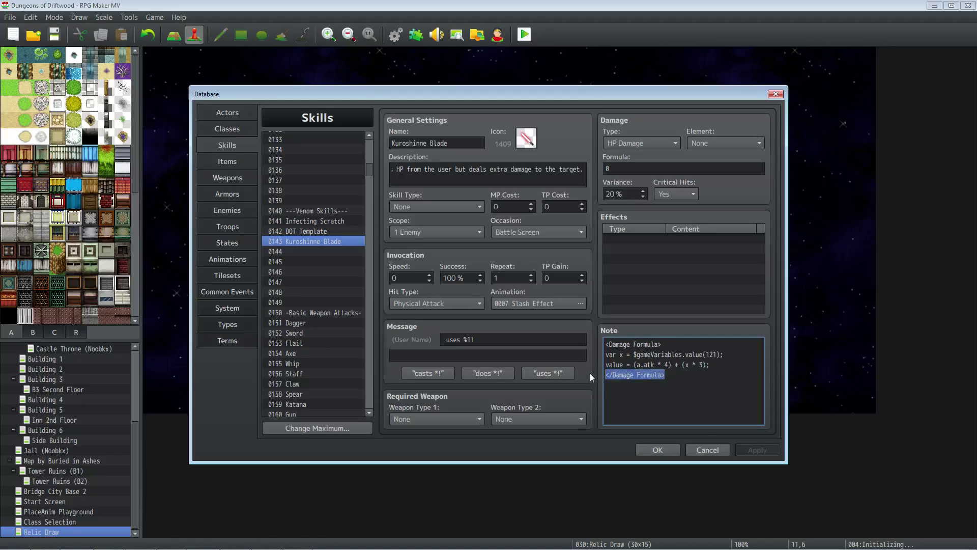
pyautogui.click(209, 179)
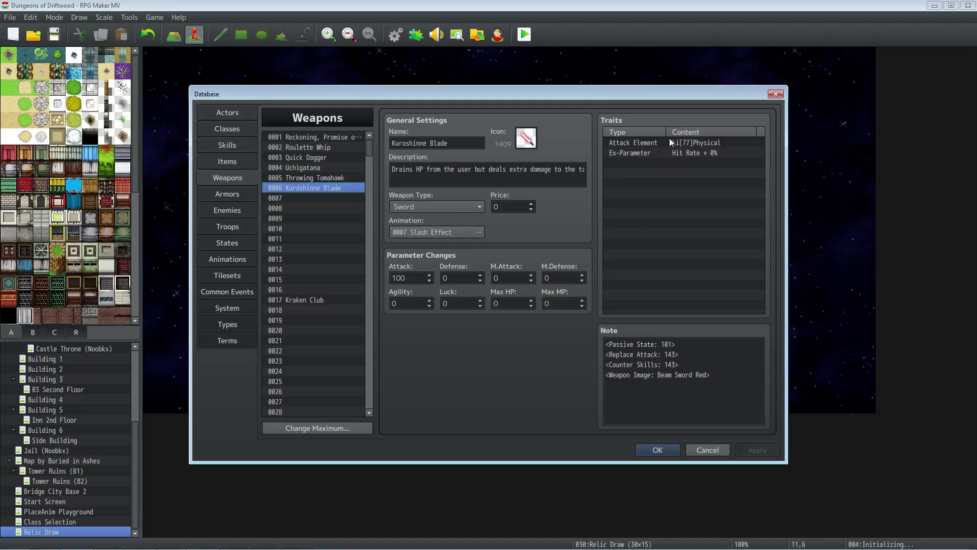
pyautogui.click(689, 356)
pyautogui.hotkey('ctrl', 'a')
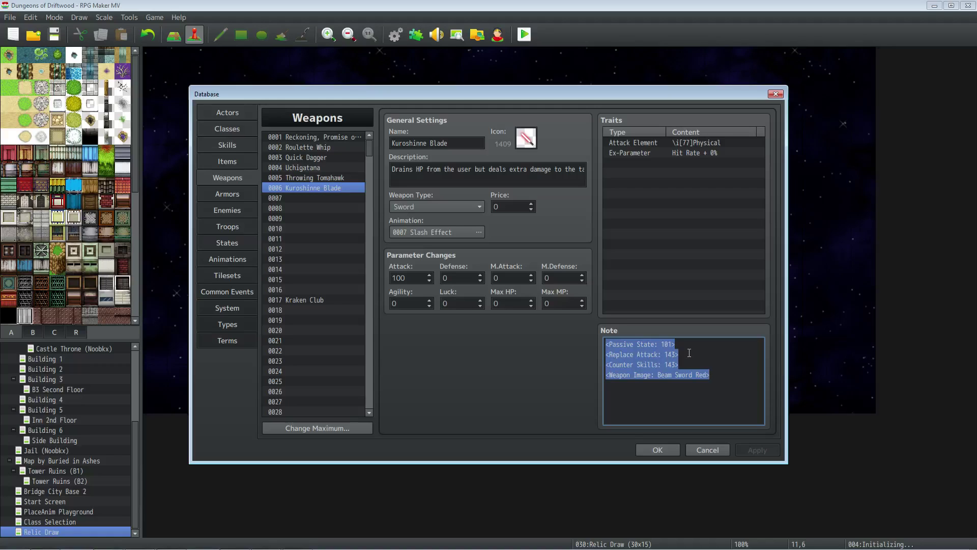
pyautogui.moveTo(609, 344); pyautogui.dragTo(671, 344)
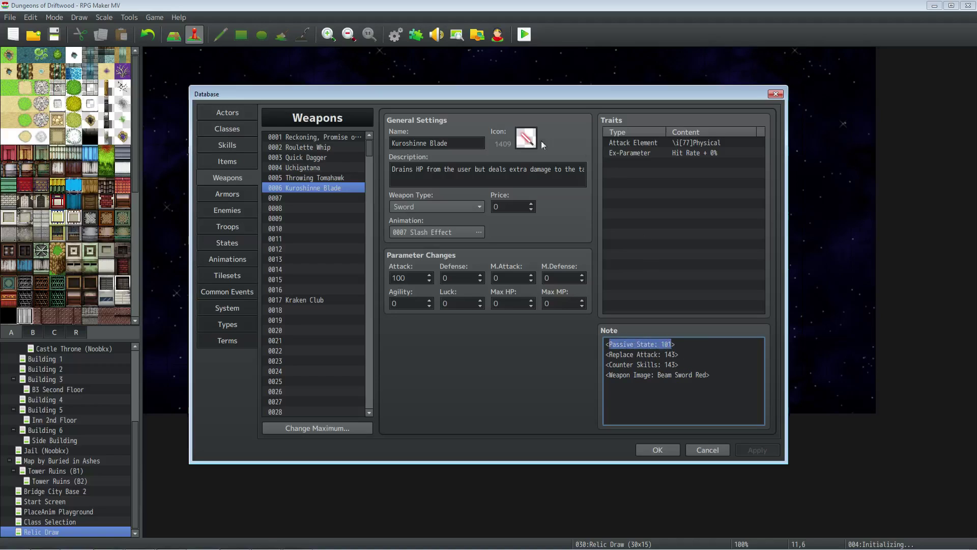
pyautogui.press('Right')
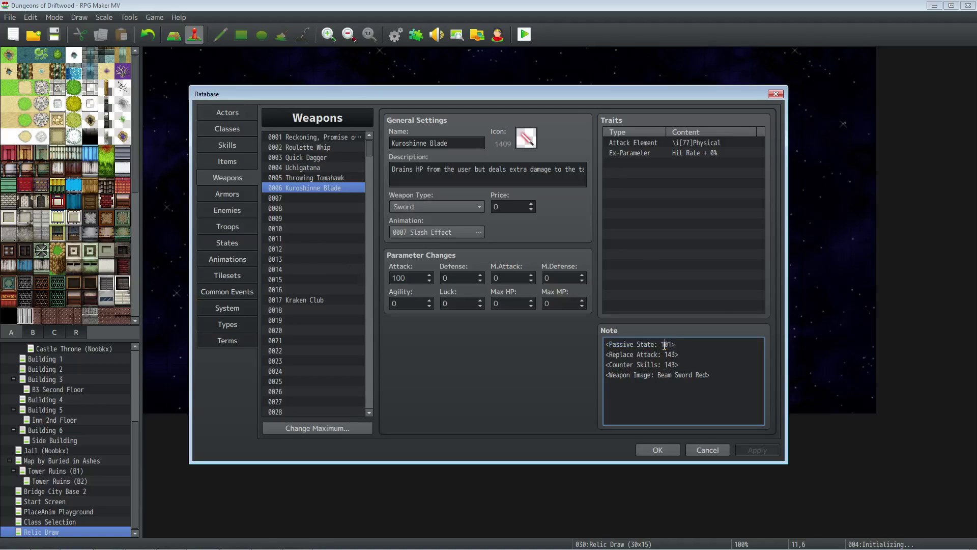
pyautogui.press('Left')
pyautogui.hotkey('shift', 'Left')
pyautogui.click(233, 243)
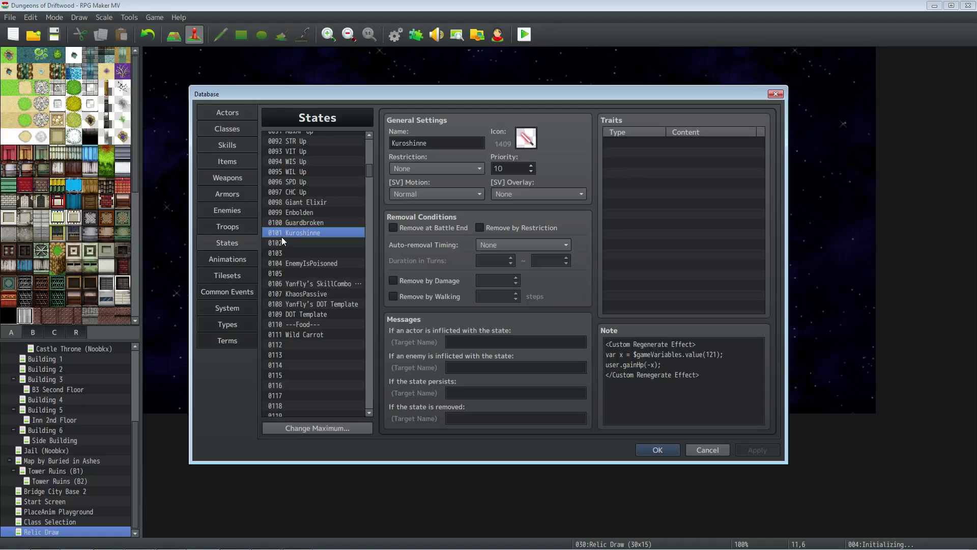
pyautogui.click(225, 180)
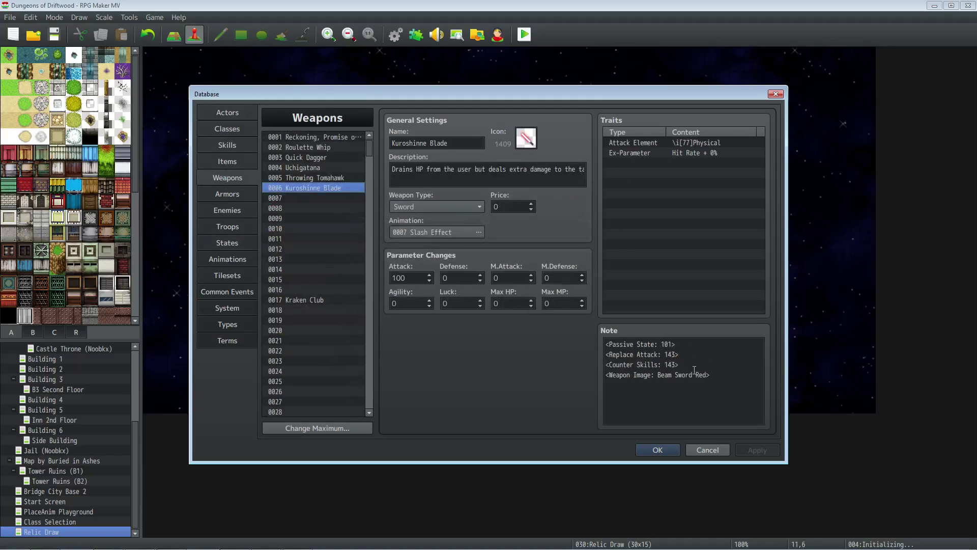
pyautogui.tripleClick(662, 345)
pyautogui.click(676, 345)
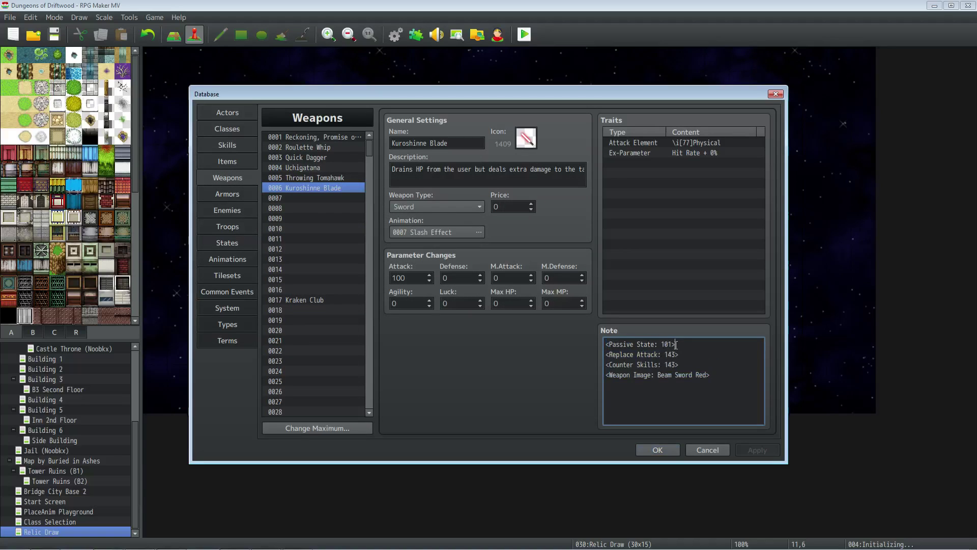
pyautogui.moveTo(681, 354); pyautogui.dragTo(604, 354)
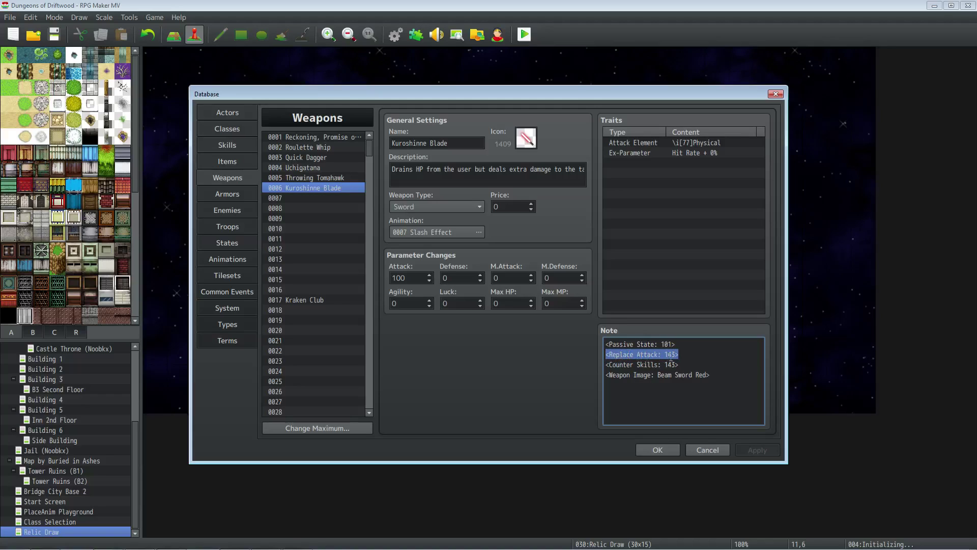
pyautogui.moveTo(665, 355); pyautogui.dragTo(674, 354)
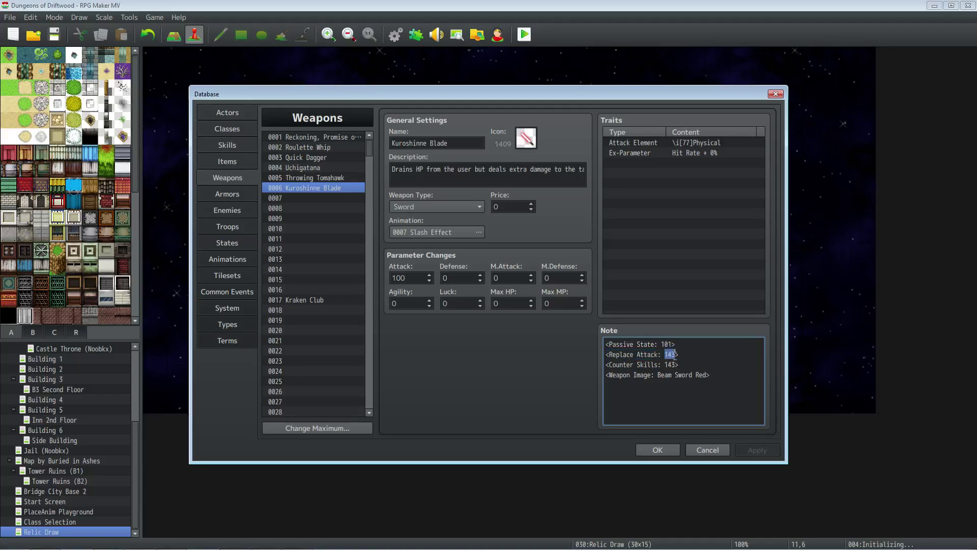
pyautogui.click(234, 146)
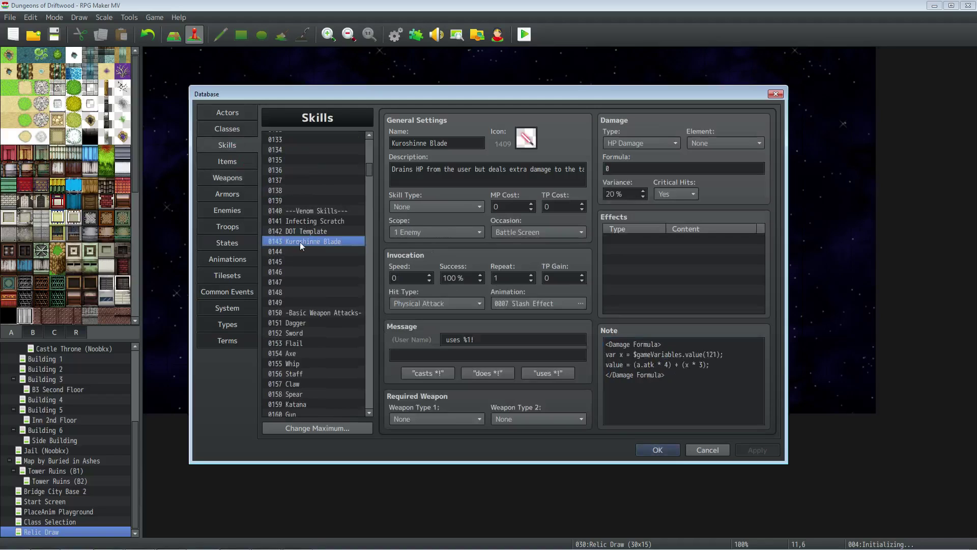
pyautogui.click(250, 178)
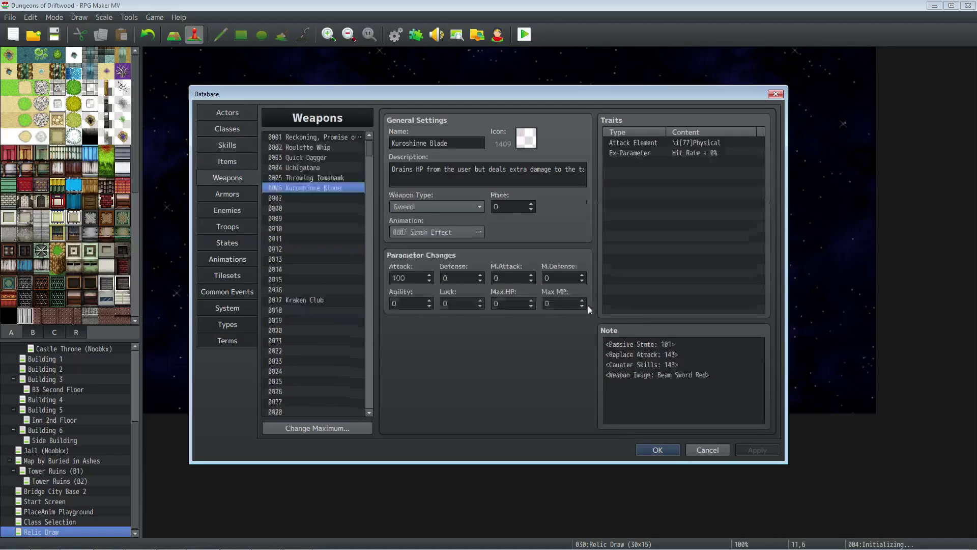
pyautogui.click(691, 365)
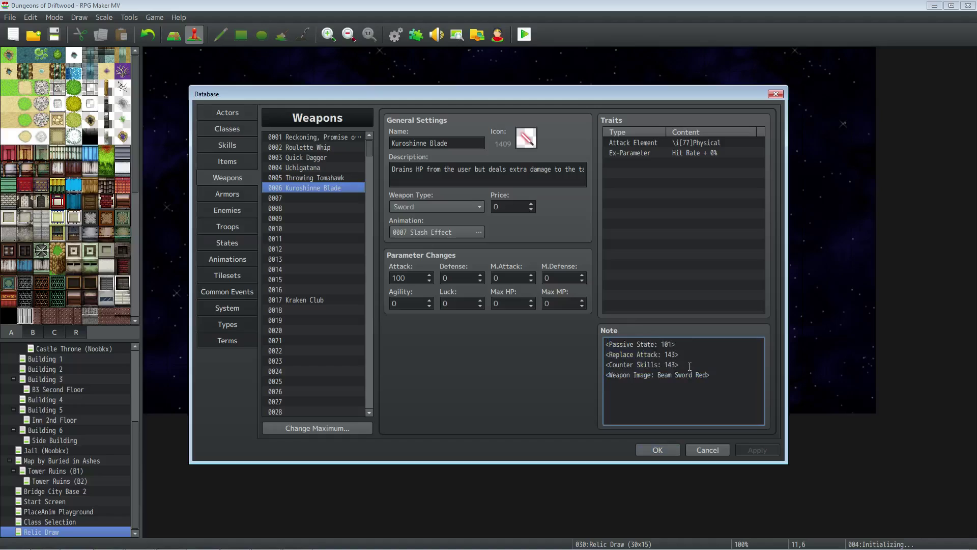
pyautogui.moveTo(689, 366); pyautogui.dragTo(604, 367)
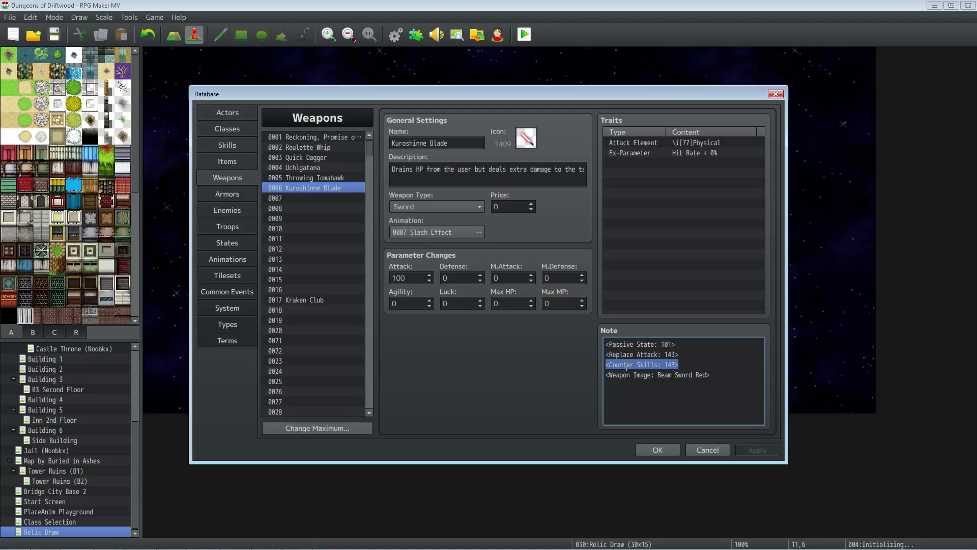
pyautogui.moveTo(664, 364); pyautogui.dragTo(677, 363)
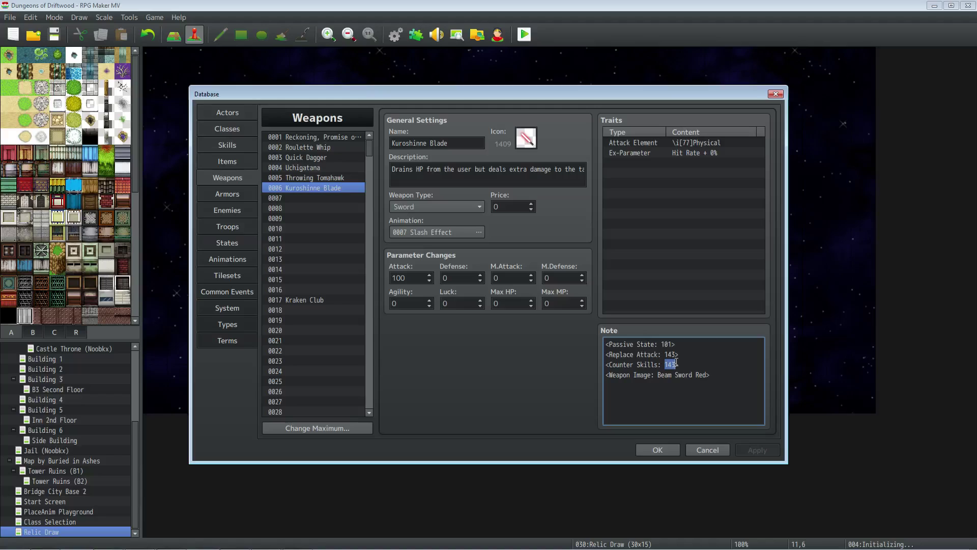
pyautogui.click(636, 375)
pyautogui.moveTo(654, 375); pyautogui.dragTo(705, 374)
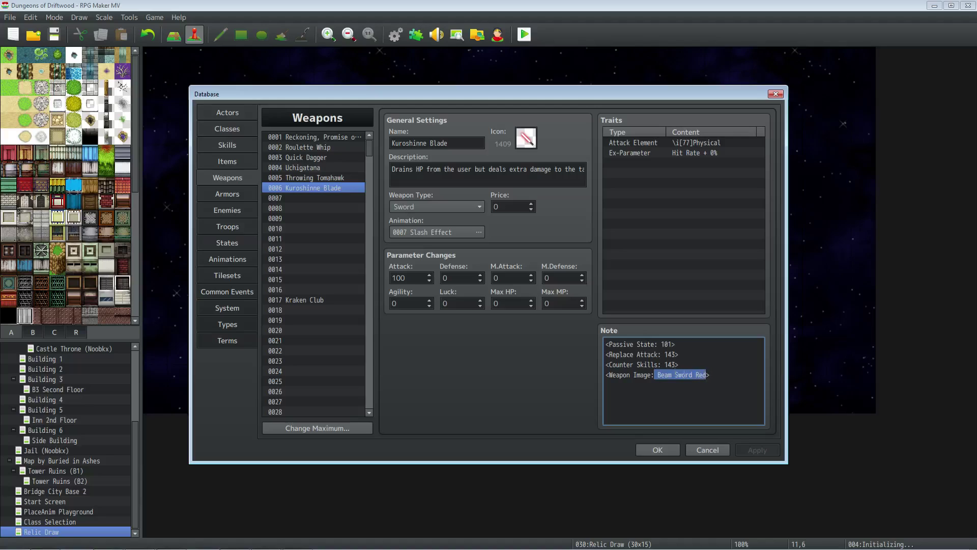
pyautogui.click(711, 374)
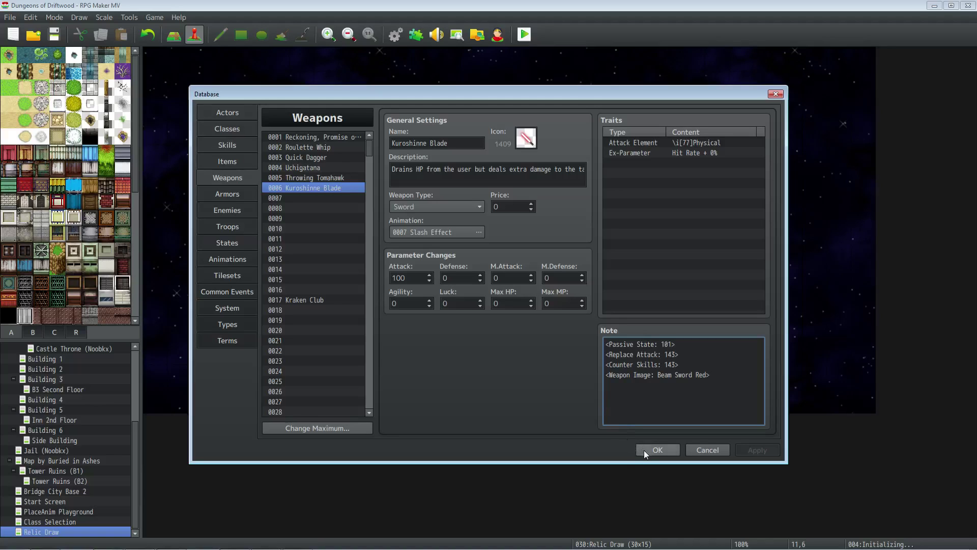
# Recheck Kuroshinne Blade's variable 121 damage lookup, then close the Database with OK
pyautogui.click(227, 145)
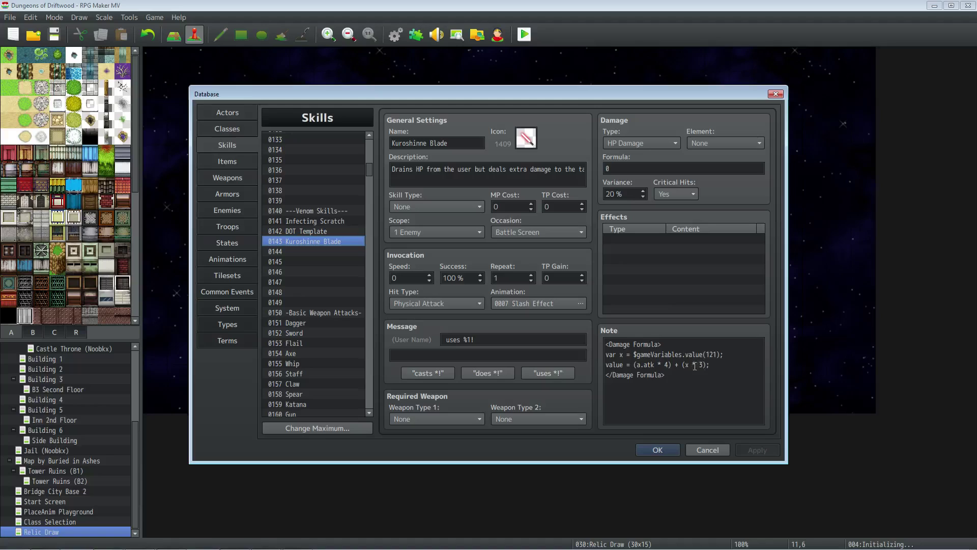
pyautogui.moveTo(606, 344); pyautogui.dragTo(632, 354)
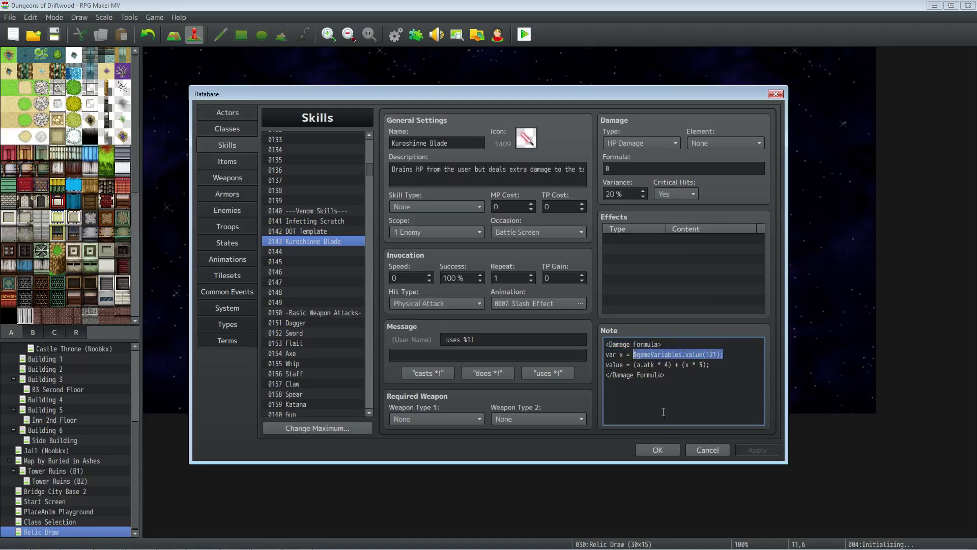
pyautogui.click(657, 450)
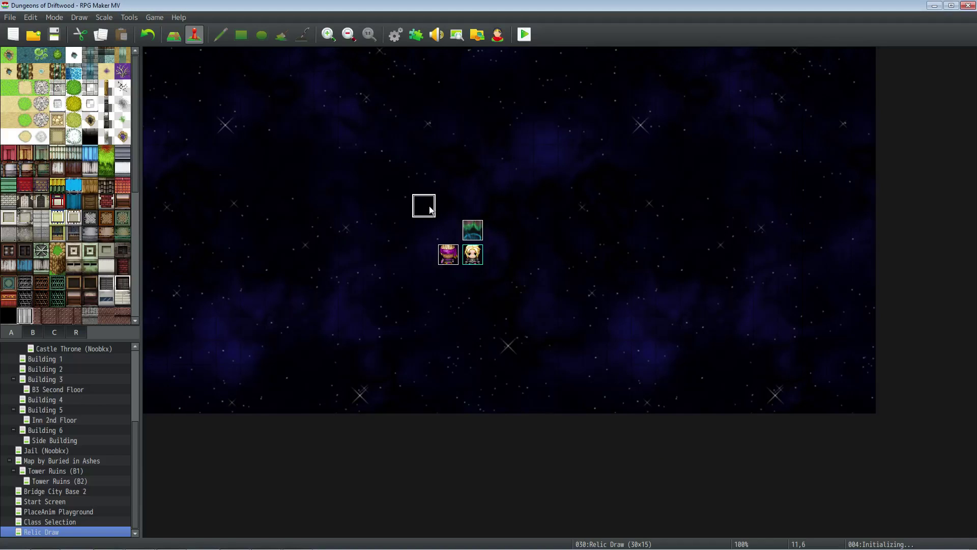
# Review the Initializing event's #0121 Kuroshinne = 100 command, keep it unchanged, and close the editor
pyautogui.doubleClick(428, 206)
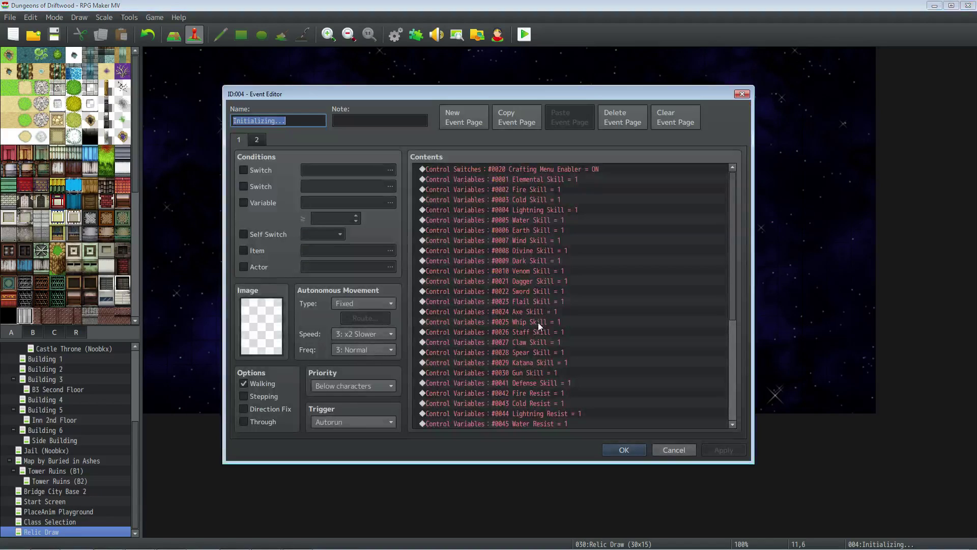
pyautogui.scroll(-6, 521, 233)
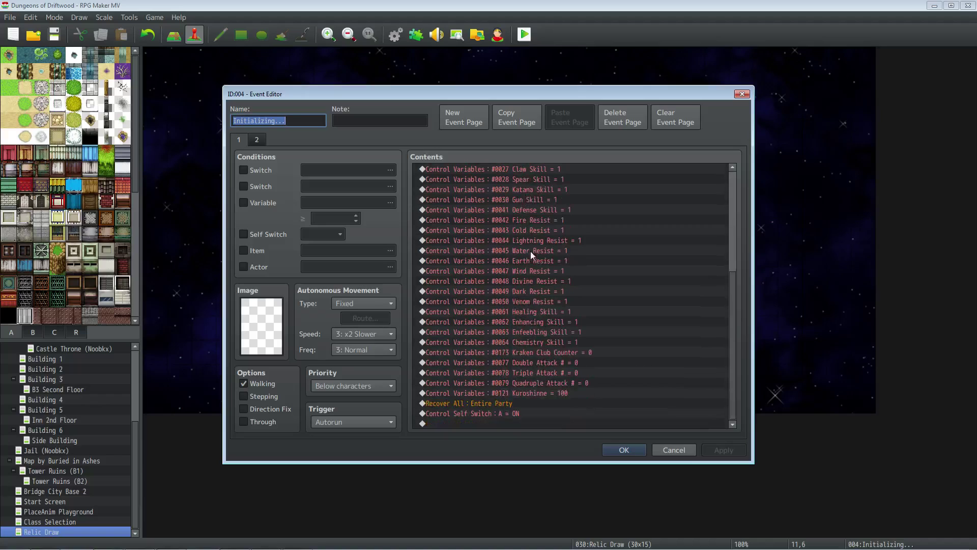
pyautogui.click(539, 394)
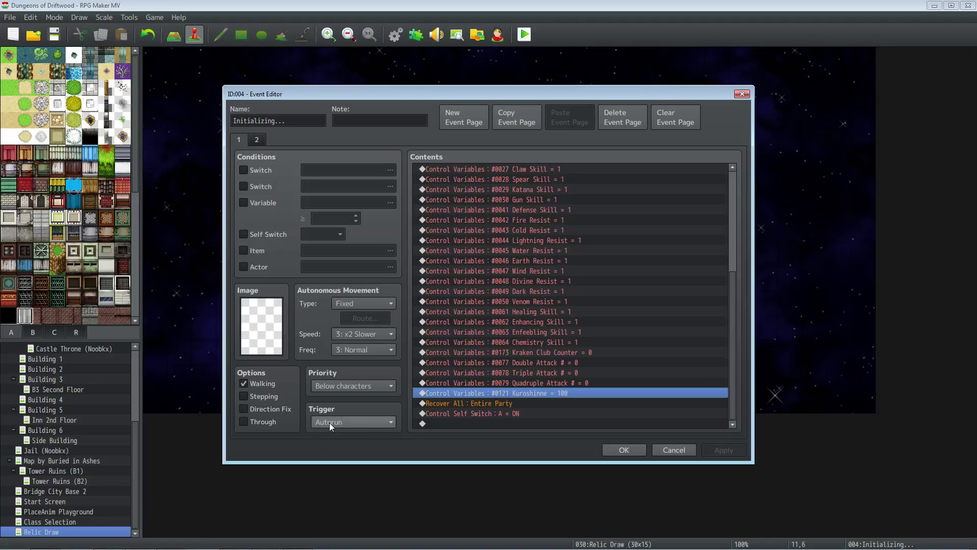
pyautogui.moveTo(328, 422)
pyautogui.rightClick(456, 394)
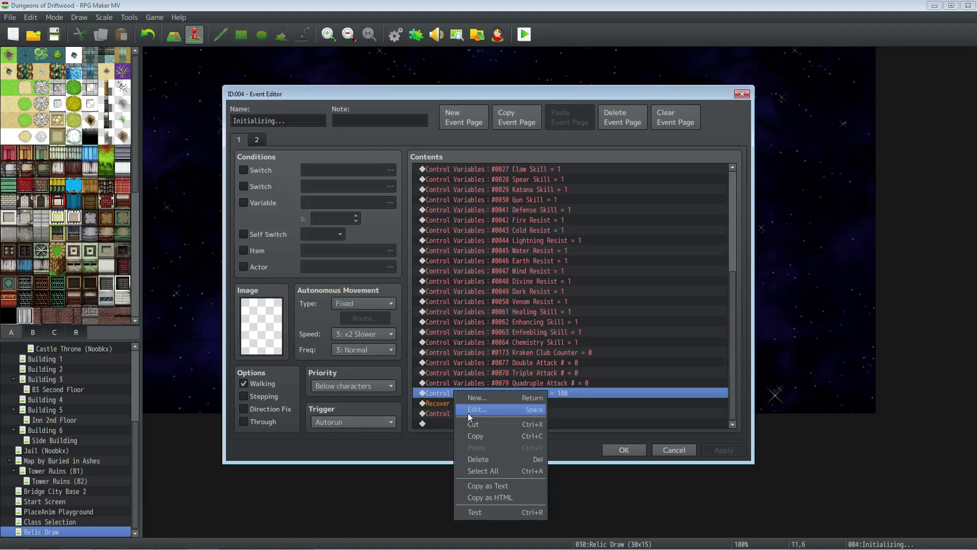
pyautogui.click(468, 413)
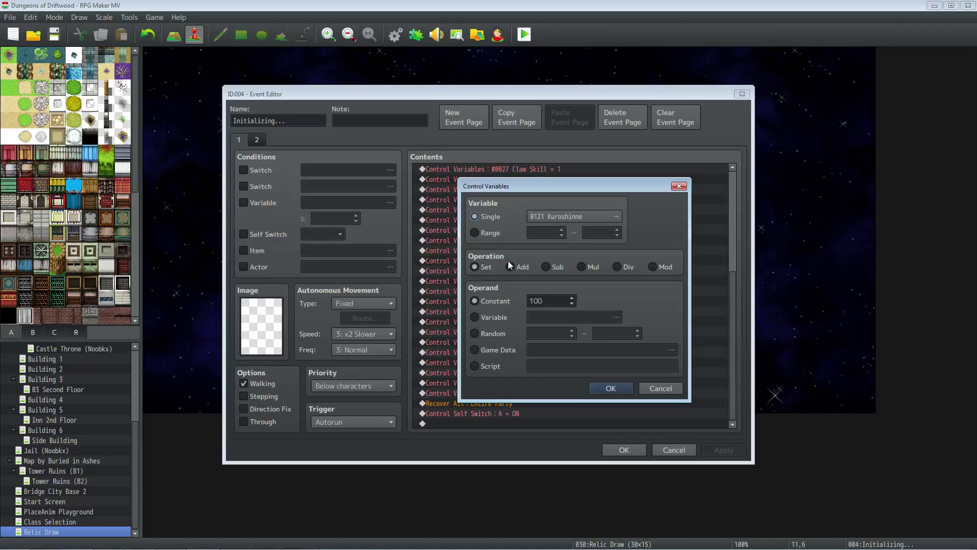
pyautogui.doubleClick(538, 299)
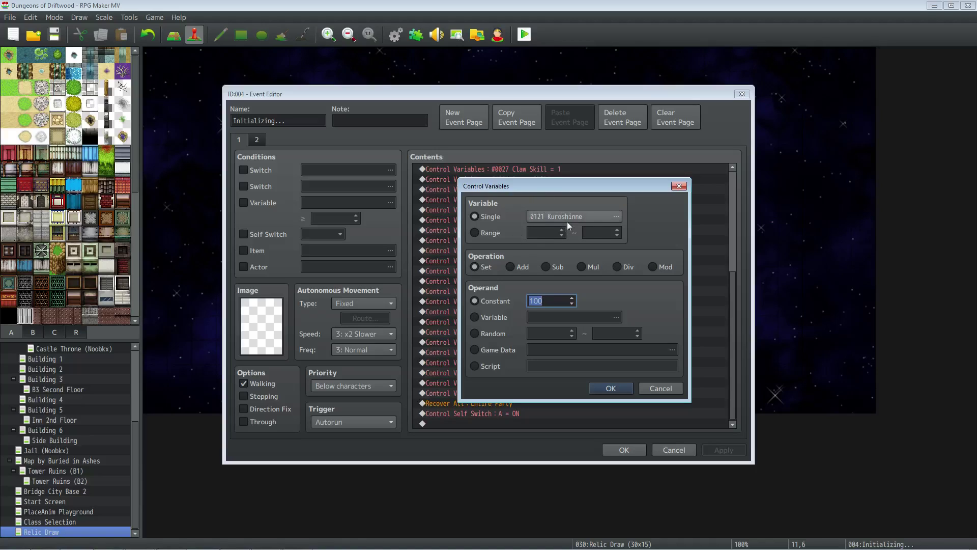
pyautogui.click(481, 267)
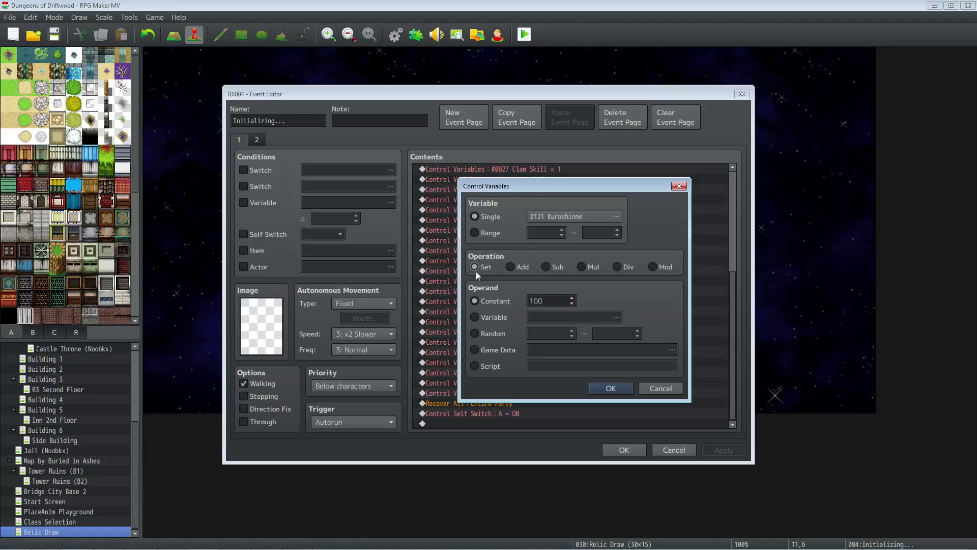
pyautogui.doubleClick(546, 303)
pyautogui.click(609, 389)
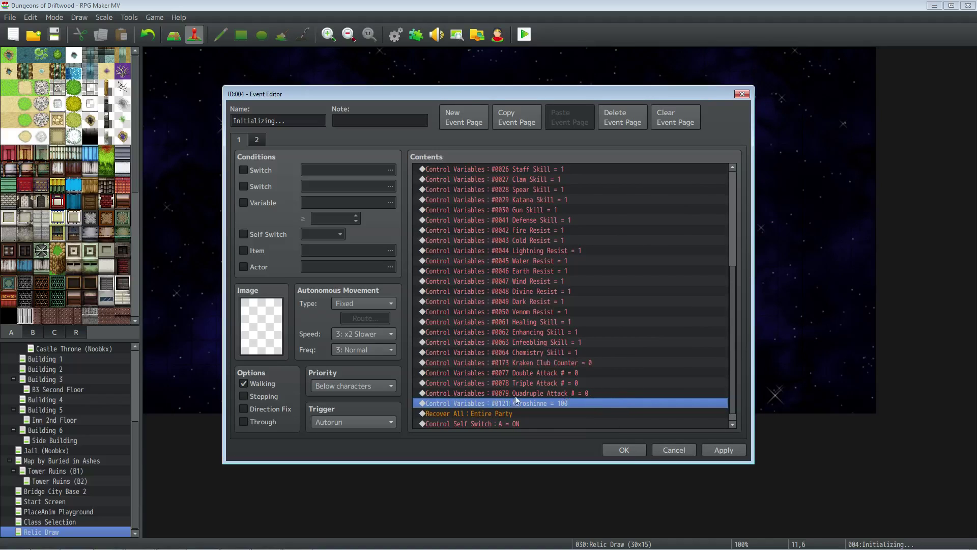
pyautogui.click(622, 450)
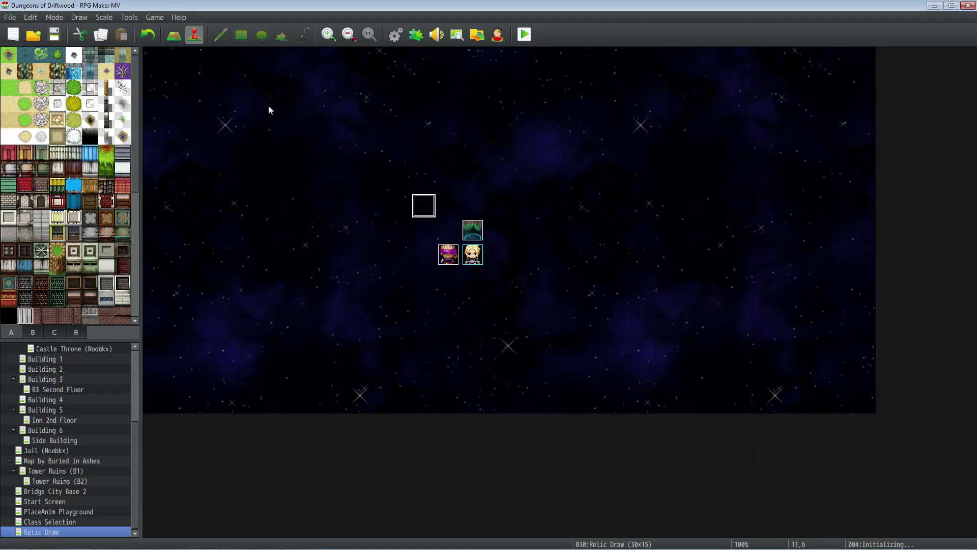
# Confirm in Database Actors that Edmond starts with the Kuroshinne Blade weapon
pyautogui.click(400, 35)
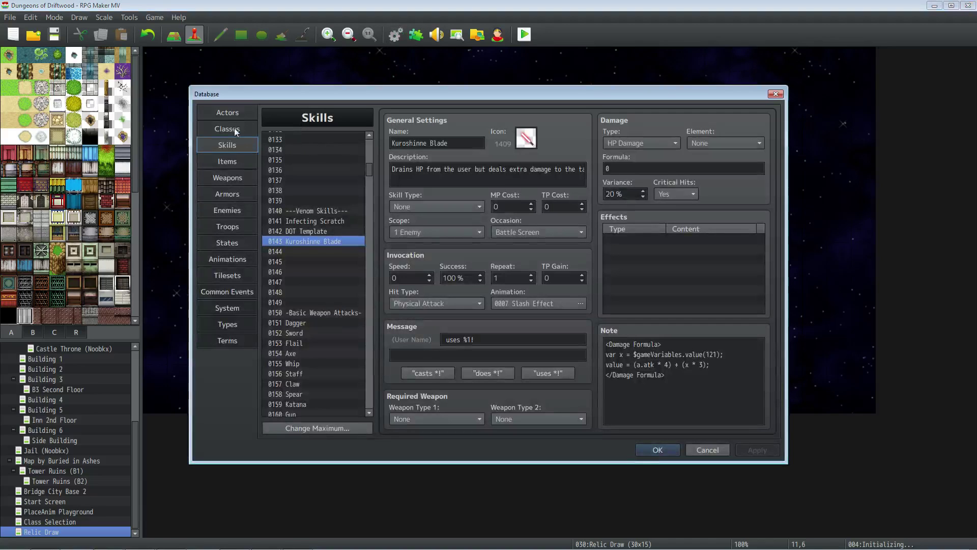
pyautogui.click(230, 113)
pyautogui.click(488, 338)
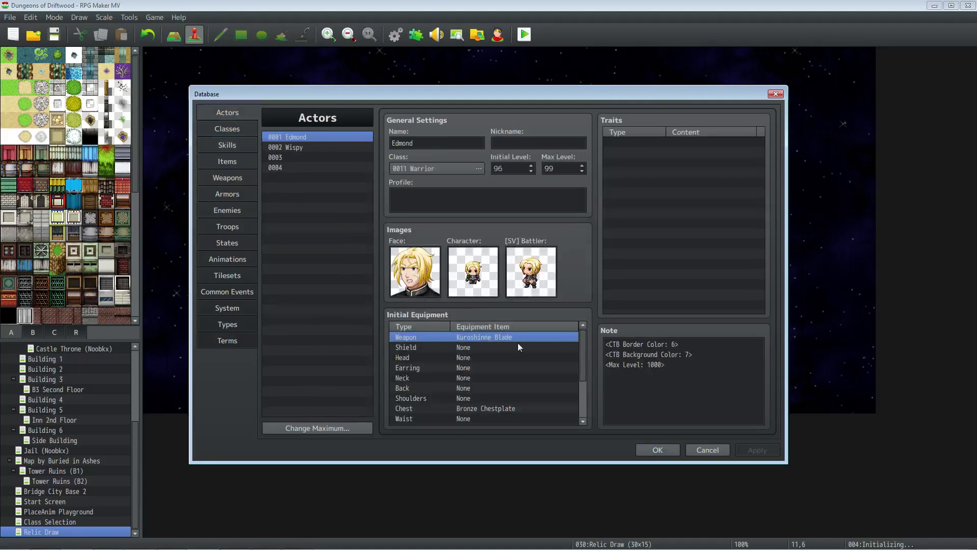
pyautogui.click(661, 451)
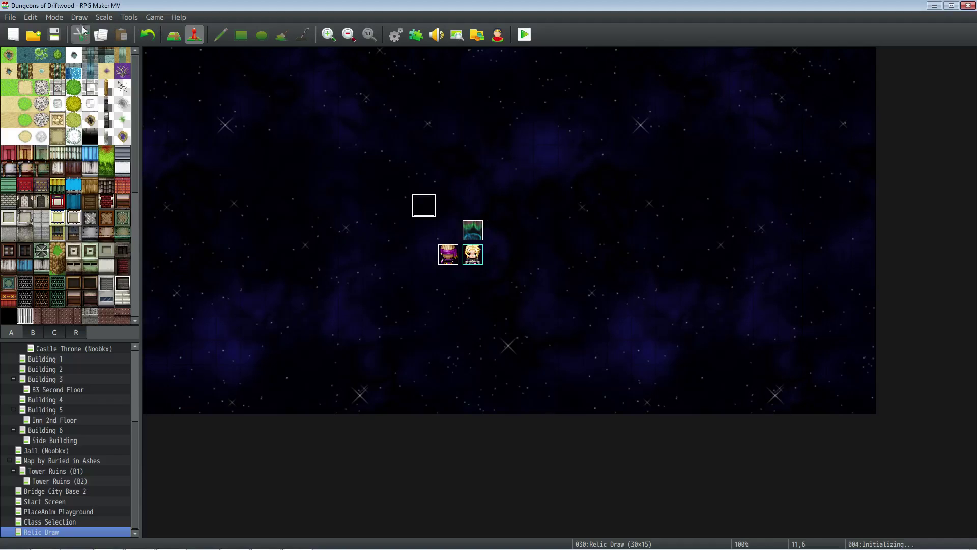
# Playtest a battle using Kuroshinne Blade repeatedly as it drains 100 HP per turn, then quit
pyautogui.click(526, 36)
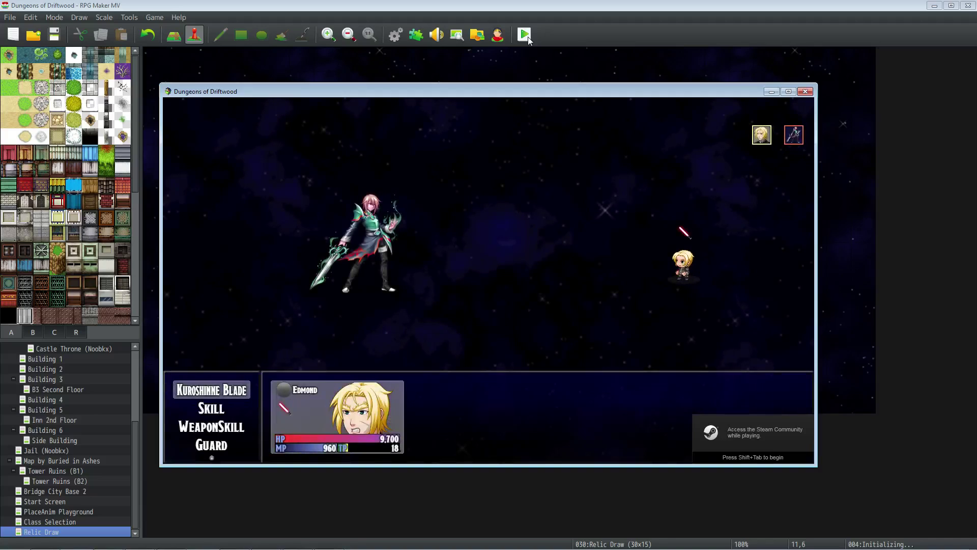
pyautogui.press('Return')
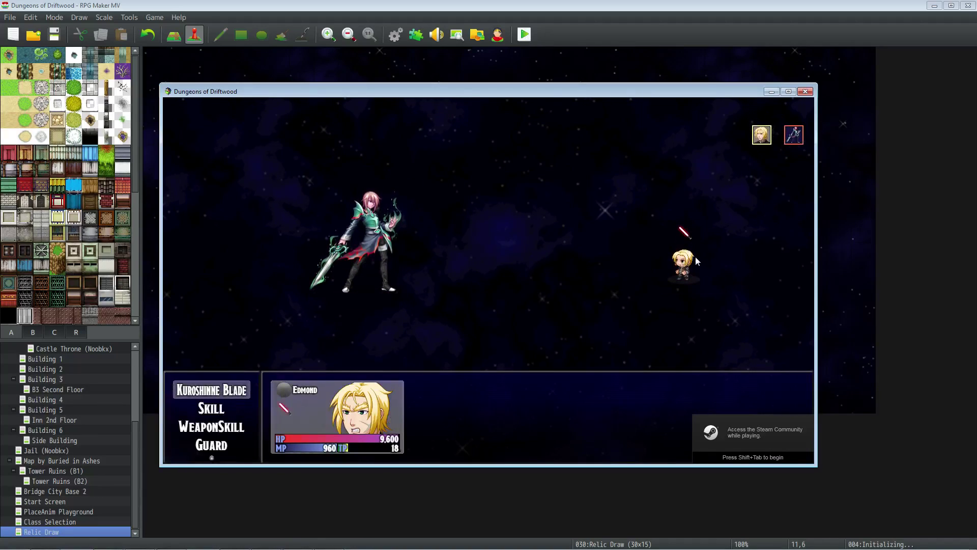
pyautogui.press('Return')
pyautogui.press('Return')
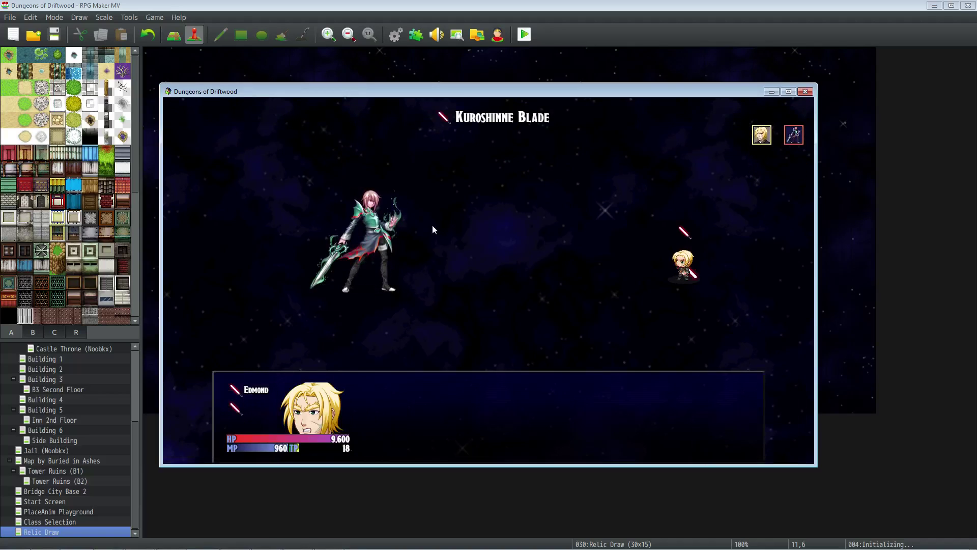
pyautogui.press('Return')
pyautogui.press('Return')
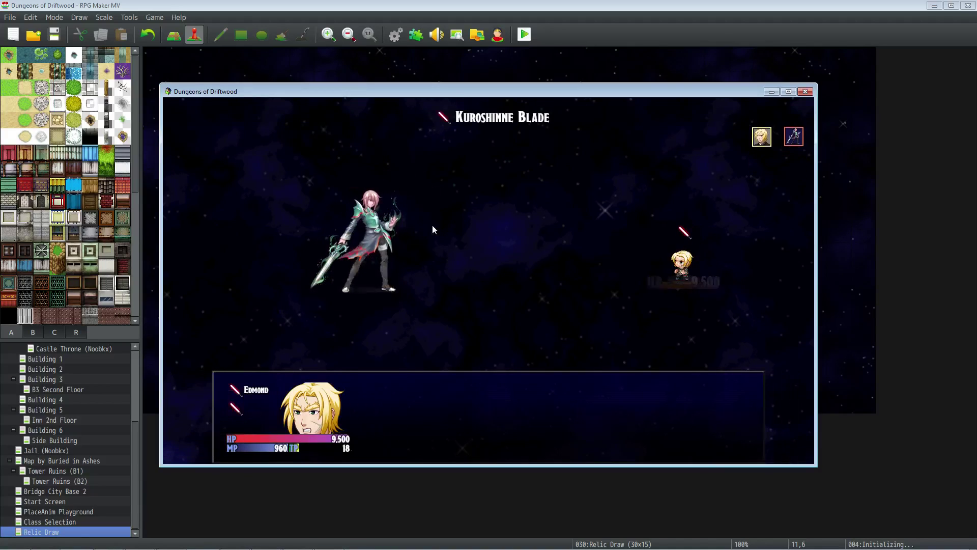
pyautogui.press('Return')
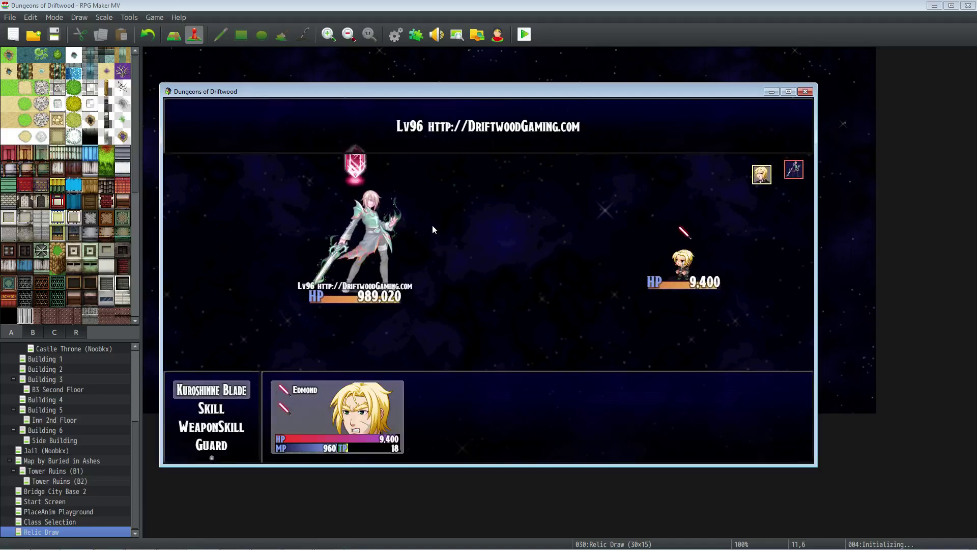
pyautogui.press('Return')
pyautogui.press('Return')
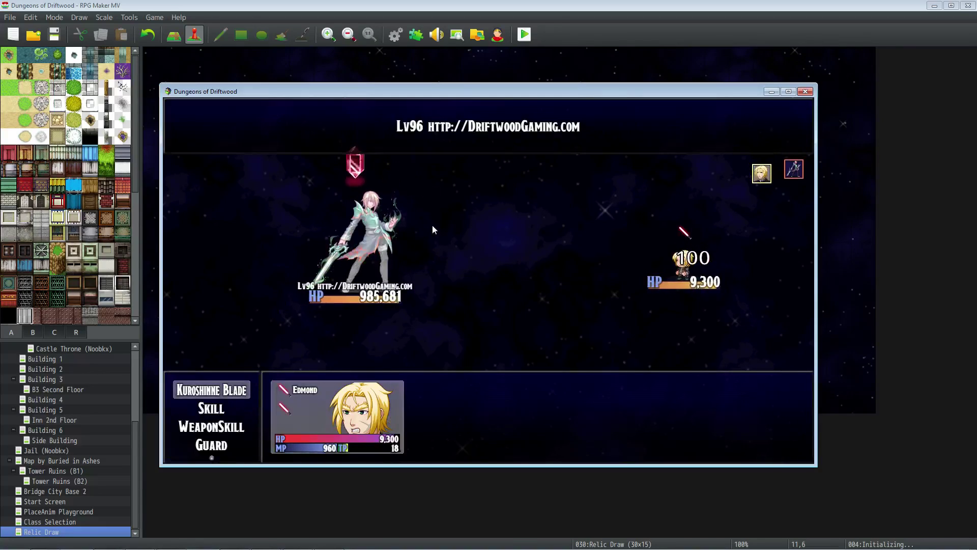
pyautogui.press('Return')
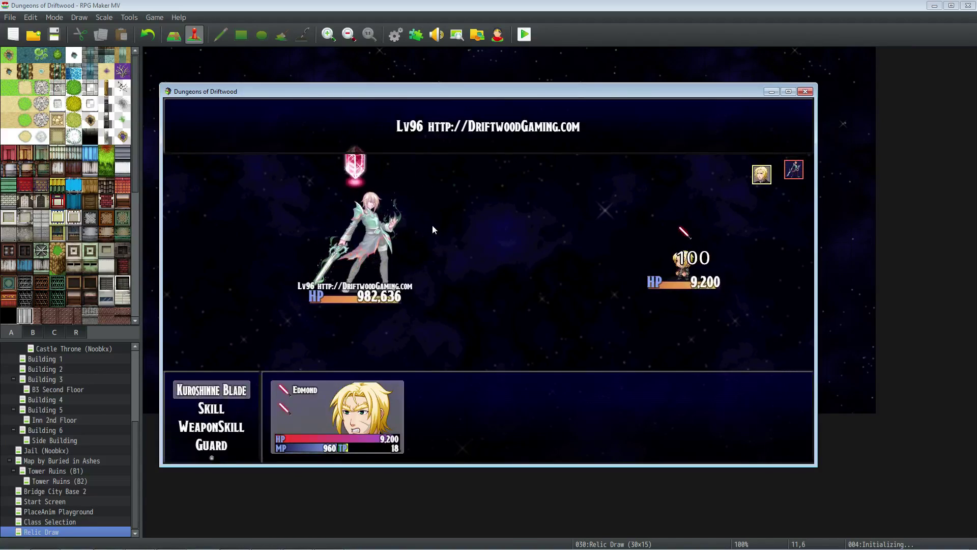
pyautogui.press('Return')
pyautogui.press('Return')
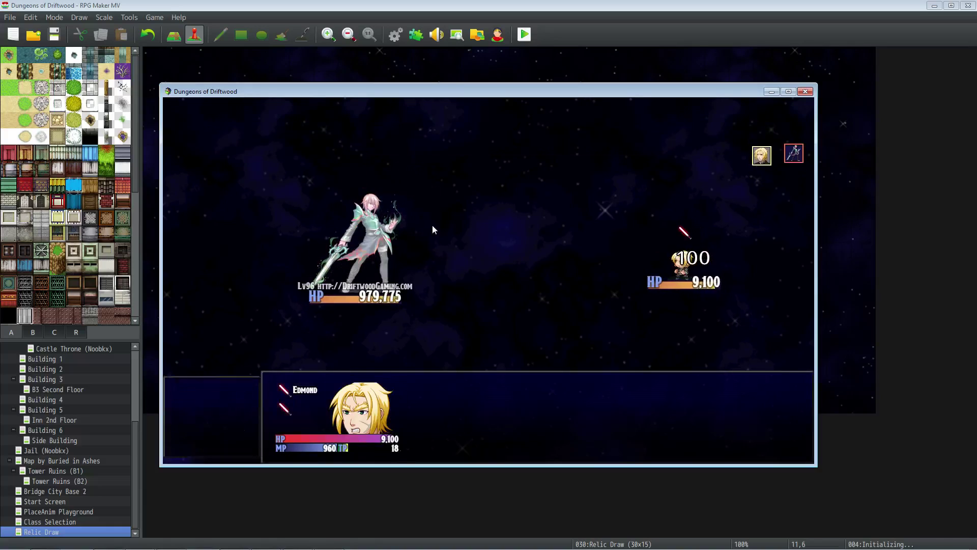
pyautogui.press('Return')
pyautogui.press('Return')
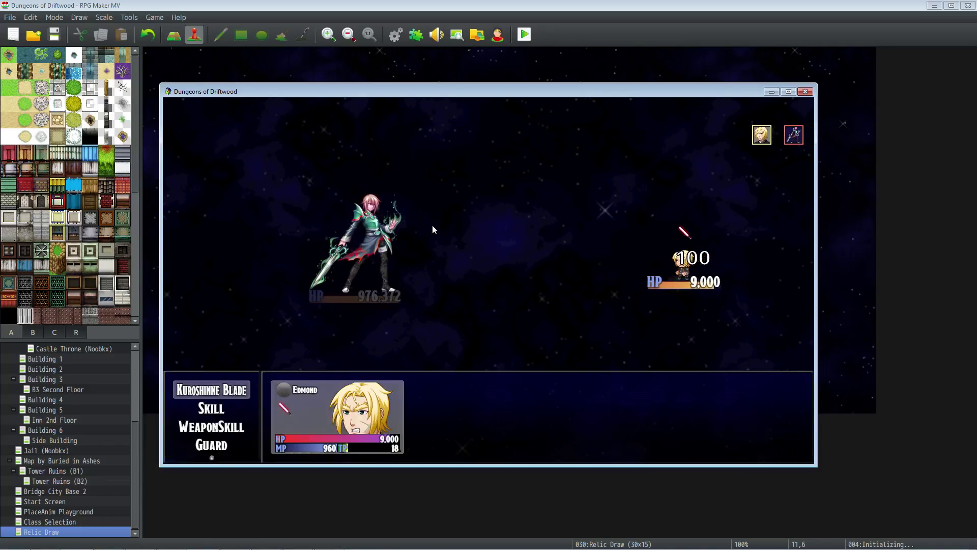
pyautogui.hotkey('alt', 'F4')
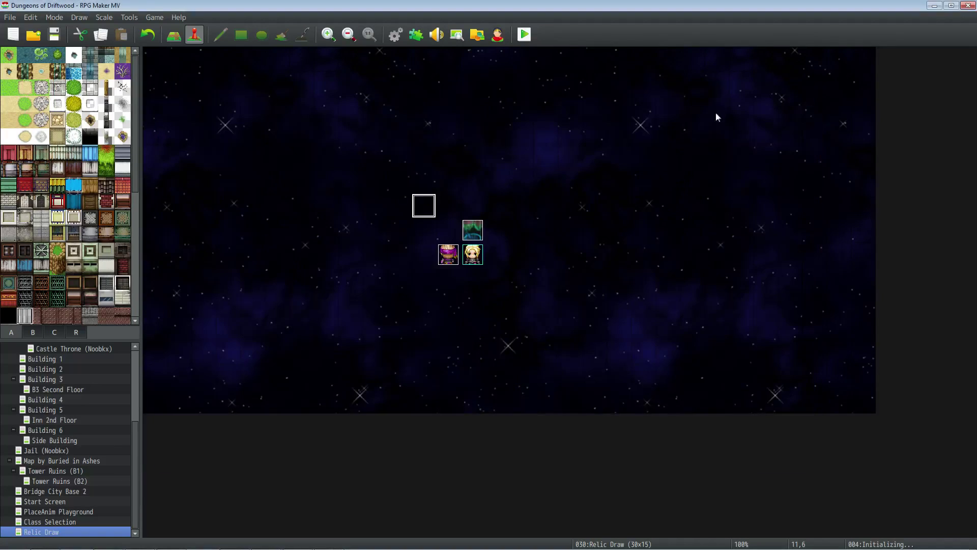
# Change the Initializing event's #0121 Kuroshinne constant from 100 to 1000 and save the project
pyautogui.doubleClick(424, 206)
pyautogui.scroll(-6, 513, 359)
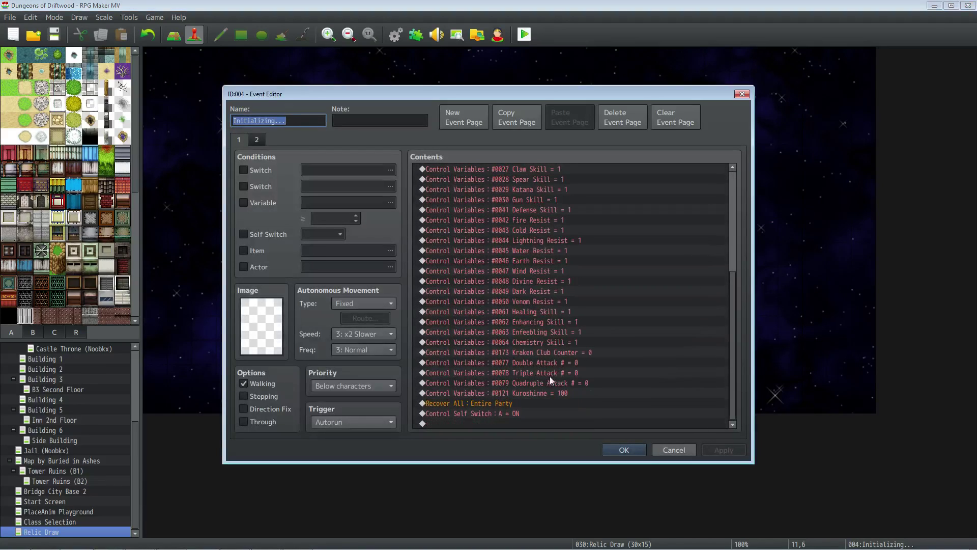
pyautogui.click(536, 392)
pyautogui.press('Insert')
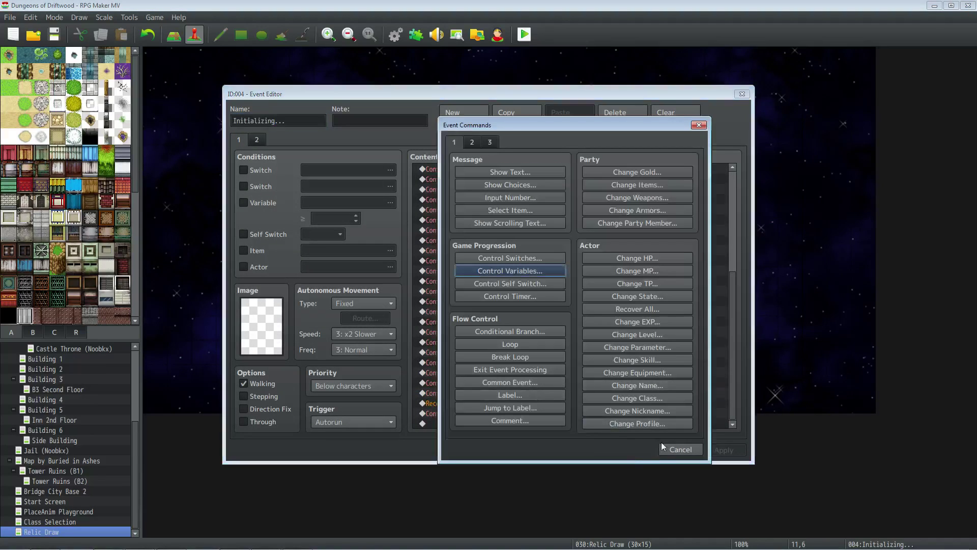
pyautogui.click(661, 443)
pyautogui.rightClick(539, 393)
pyautogui.click(554, 413)
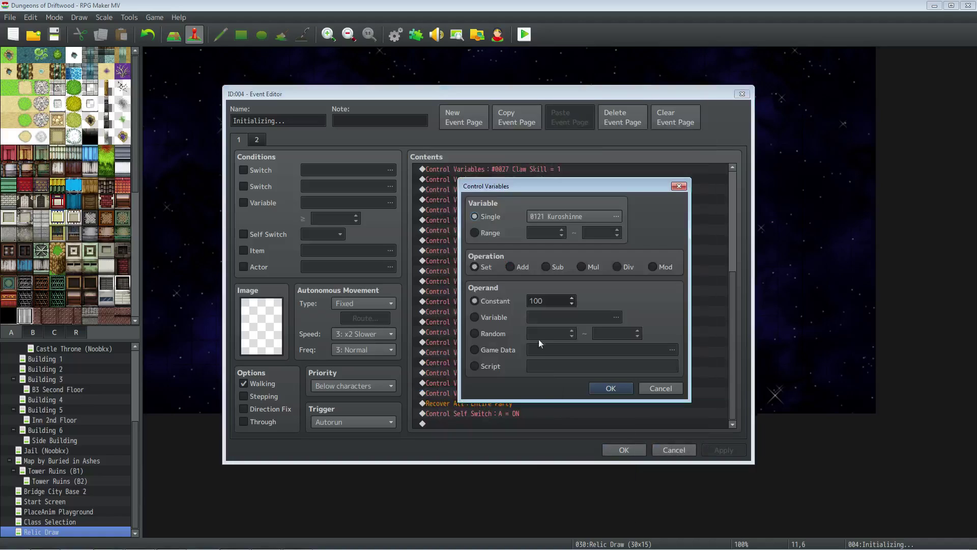
pyautogui.click(555, 304)
pyautogui.write('0')
pyautogui.click(613, 390)
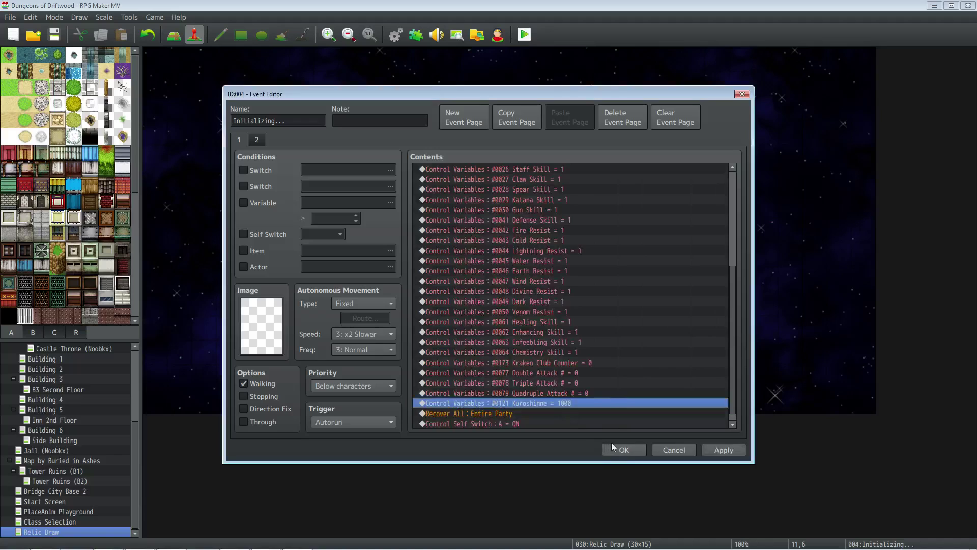
pyautogui.click(622, 449)
pyautogui.click(53, 34)
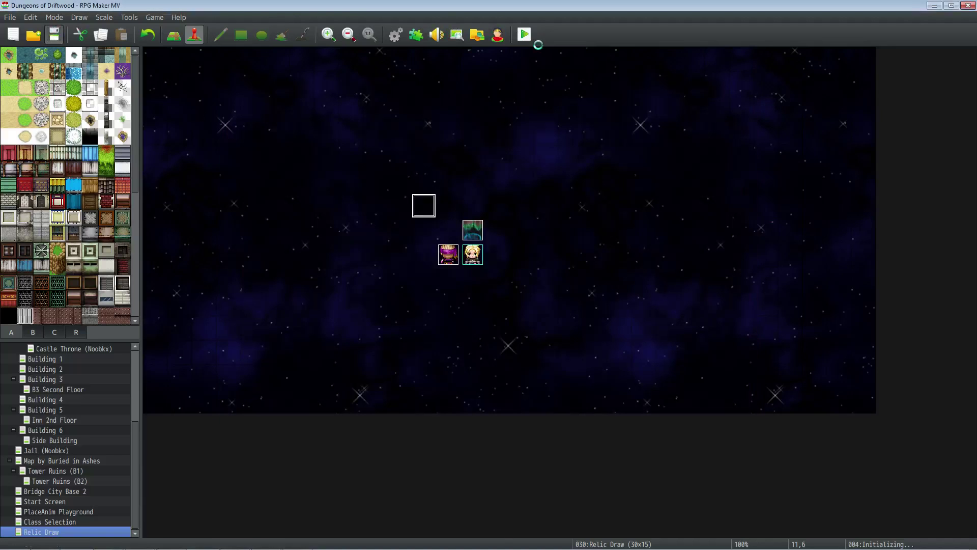
# Playtest a battle, hitting for 9999 with Kuroshinne Blade until the 1000 HP drain defeats Edmond
pyautogui.click(525, 36)
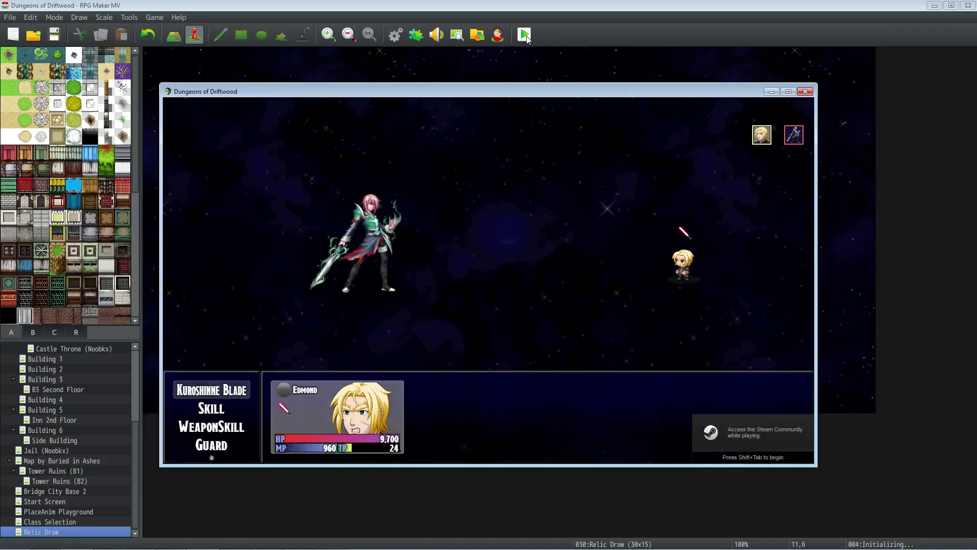
pyautogui.press('Return')
pyautogui.press('Return')
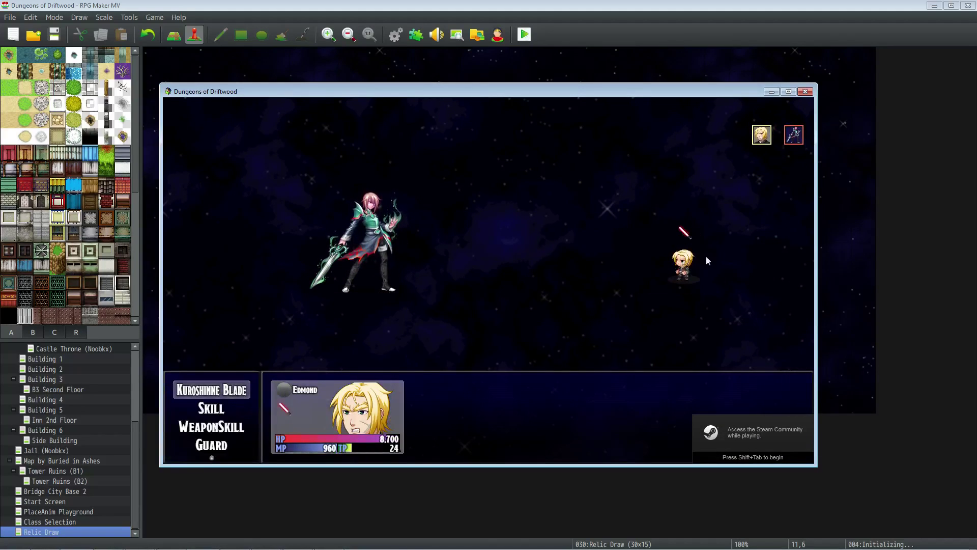
pyautogui.press('Return')
pyautogui.press('Return')
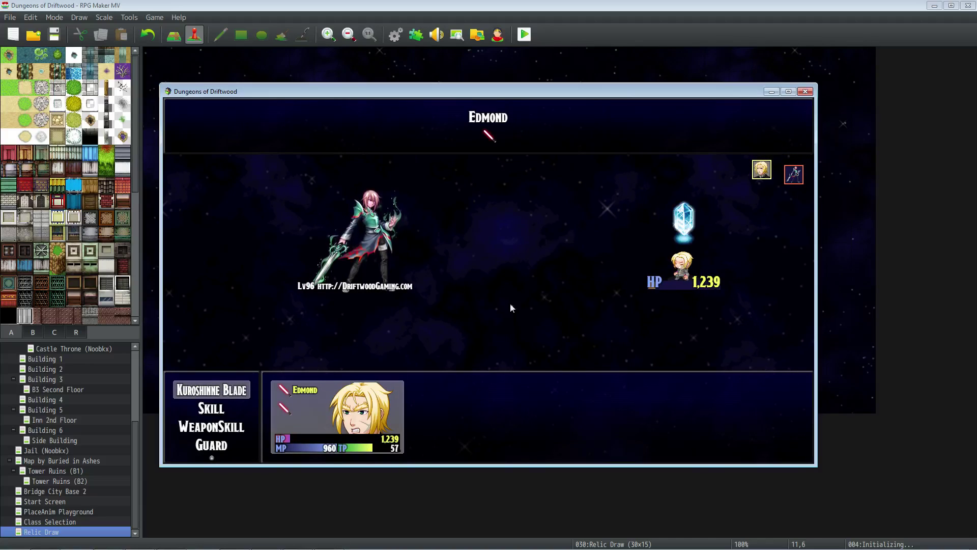
pyautogui.press('Return')
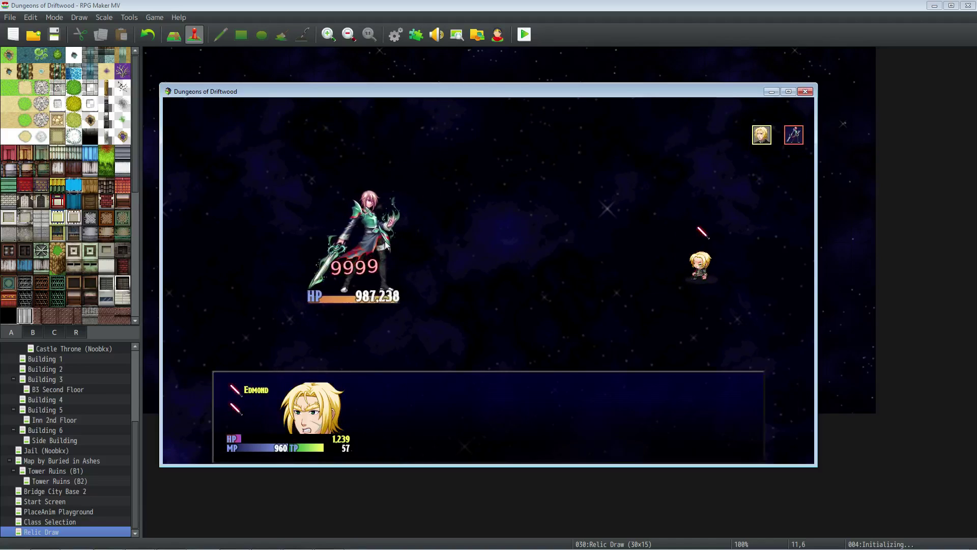
pyautogui.press('Return')
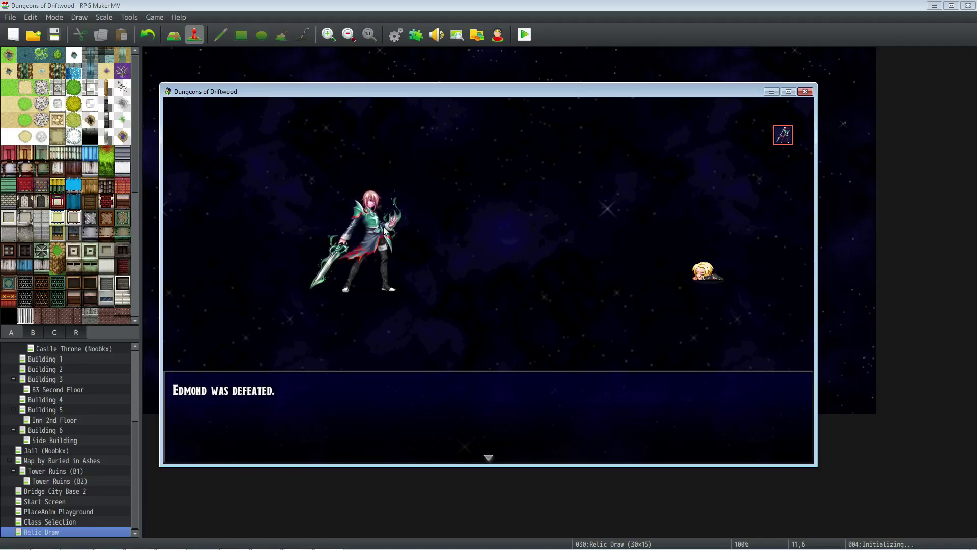
pyautogui.click(805, 91)
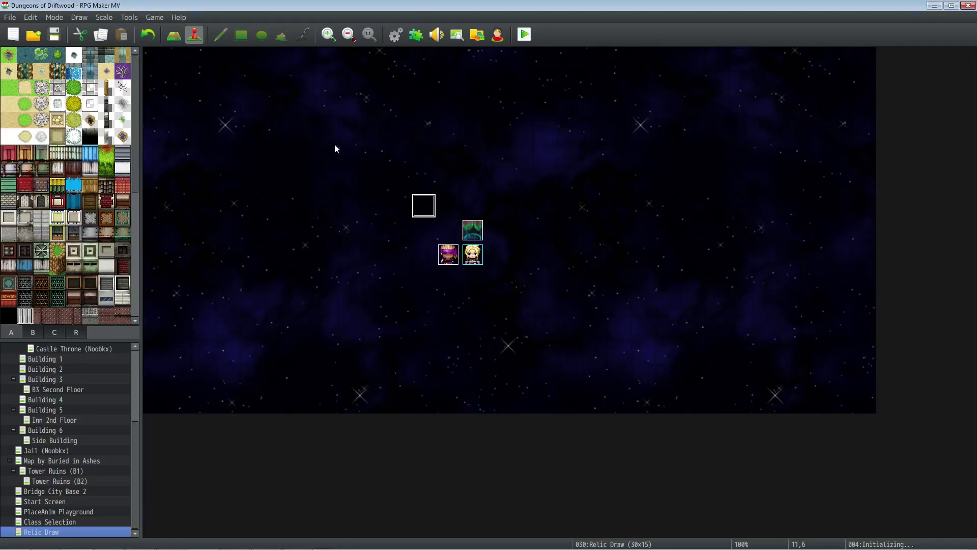